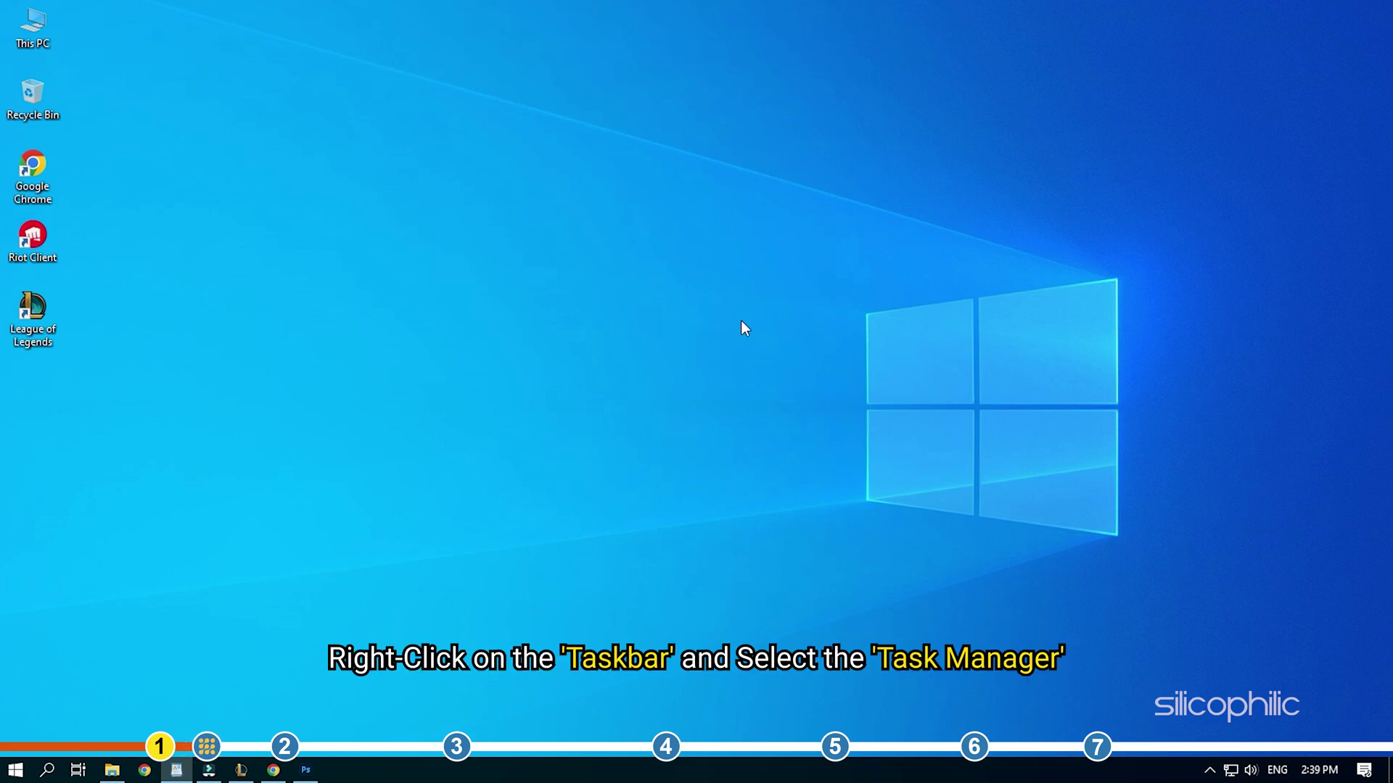
Launch Task Manager from the taskbar and end the Adobe Photoshop 2022 process.
right_click(512, 769)
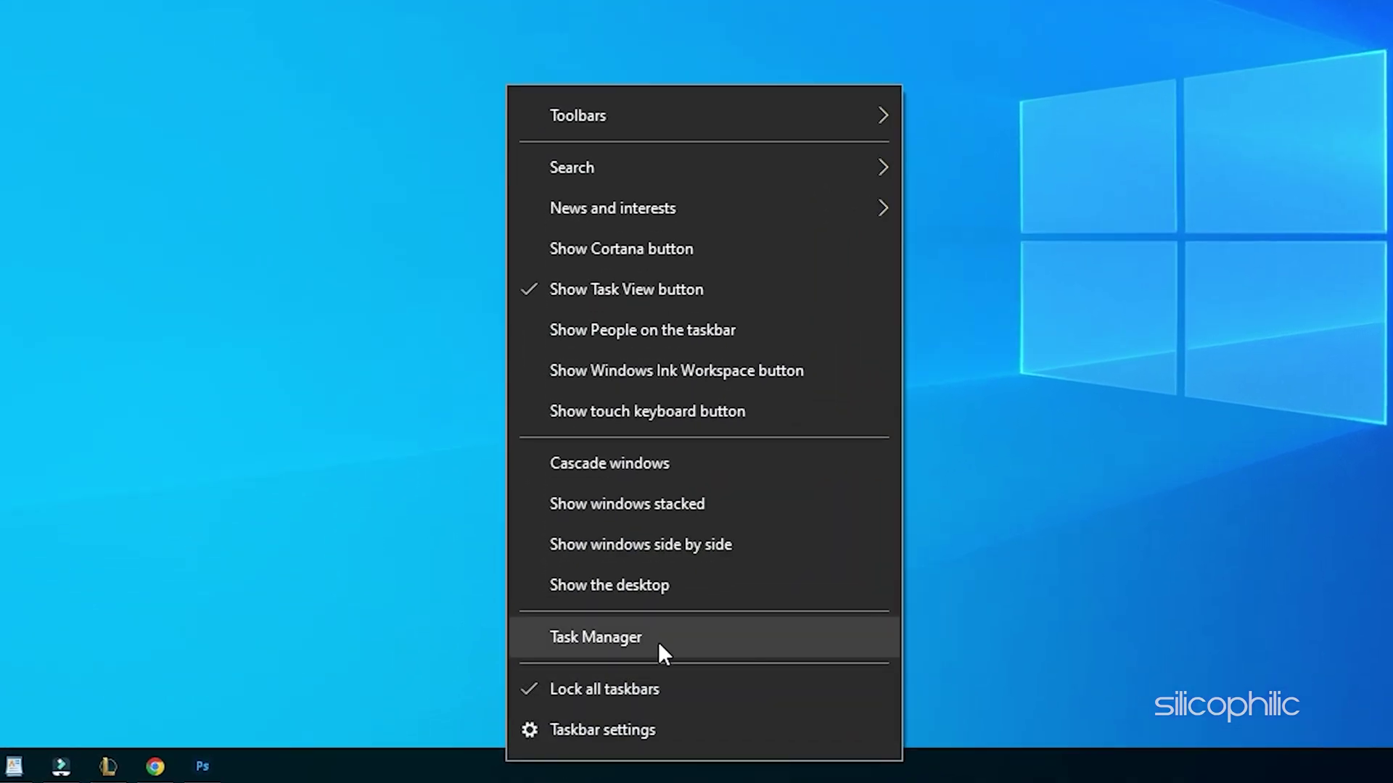
left_click(659, 641)
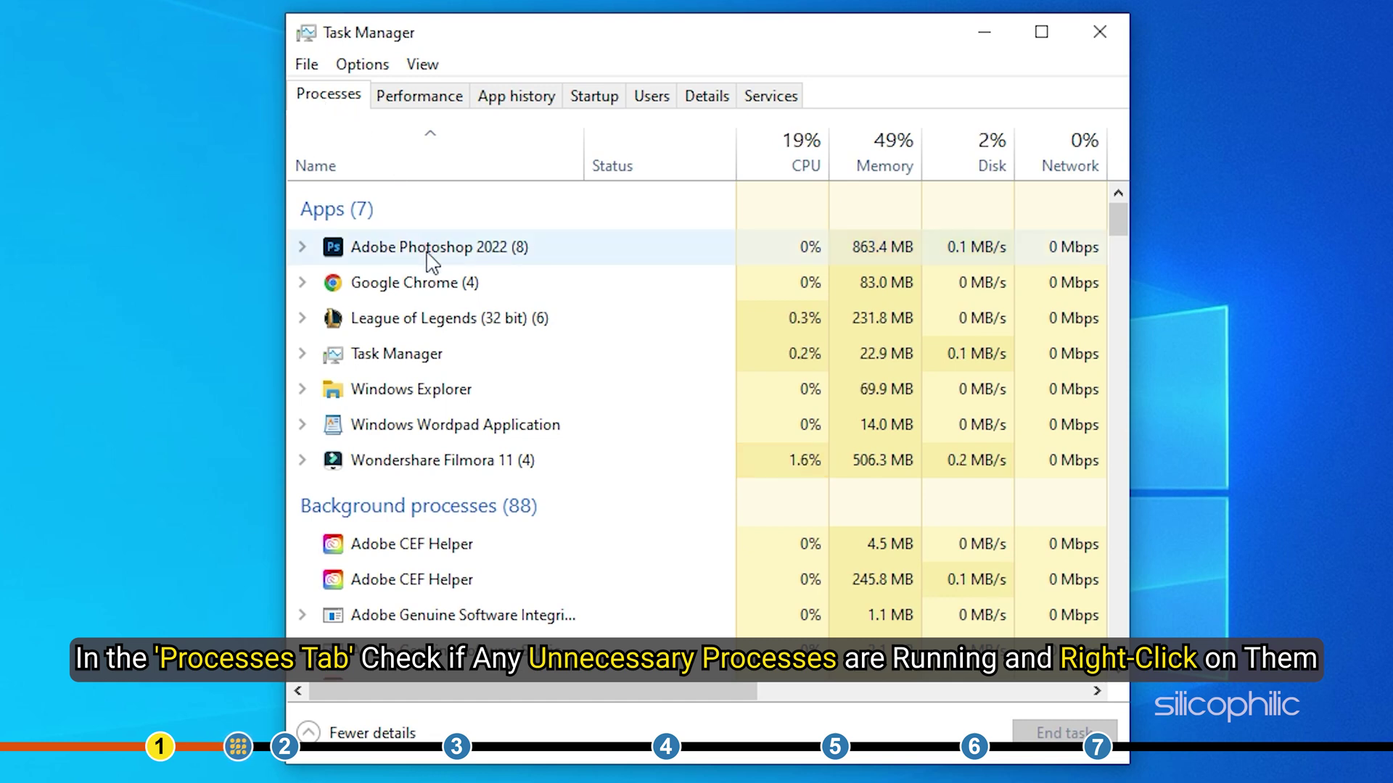
right_click(573, 266)
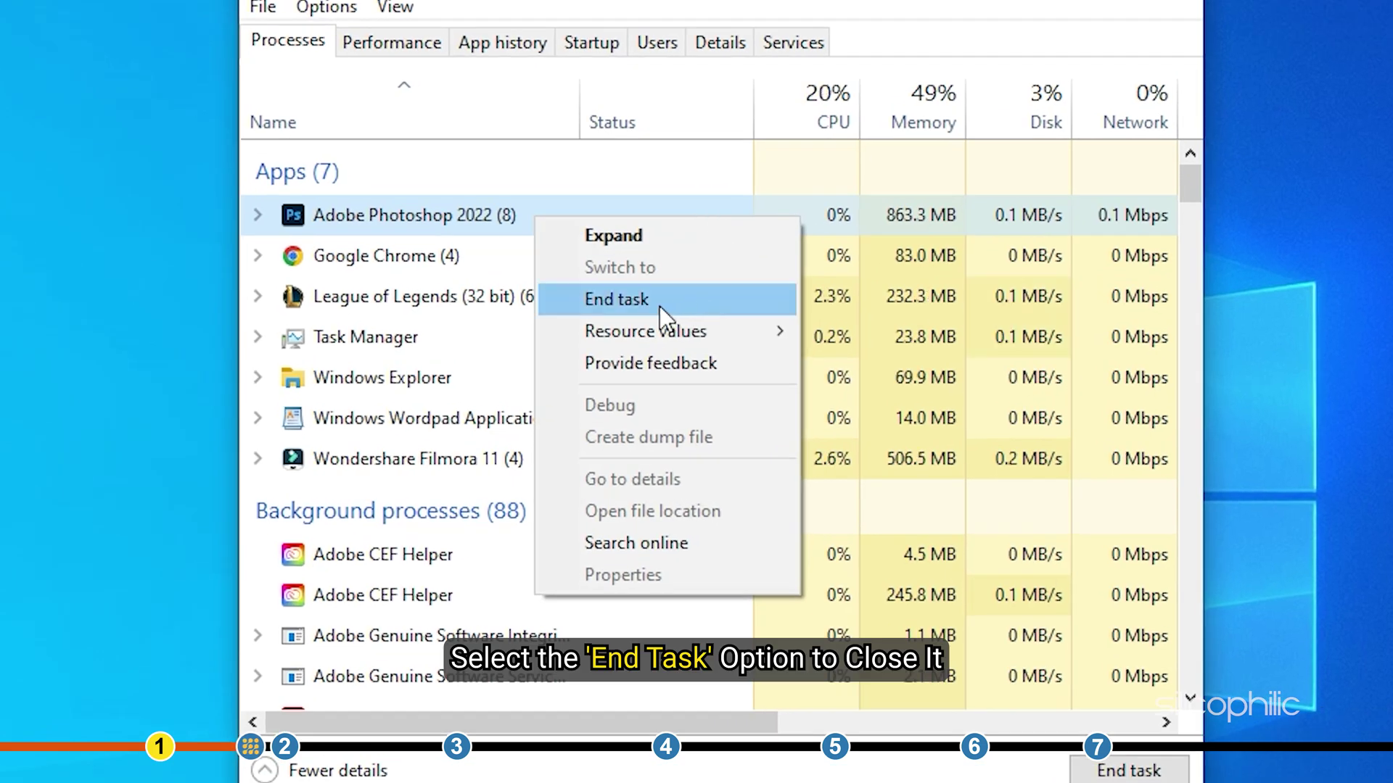
left_click(659, 306)
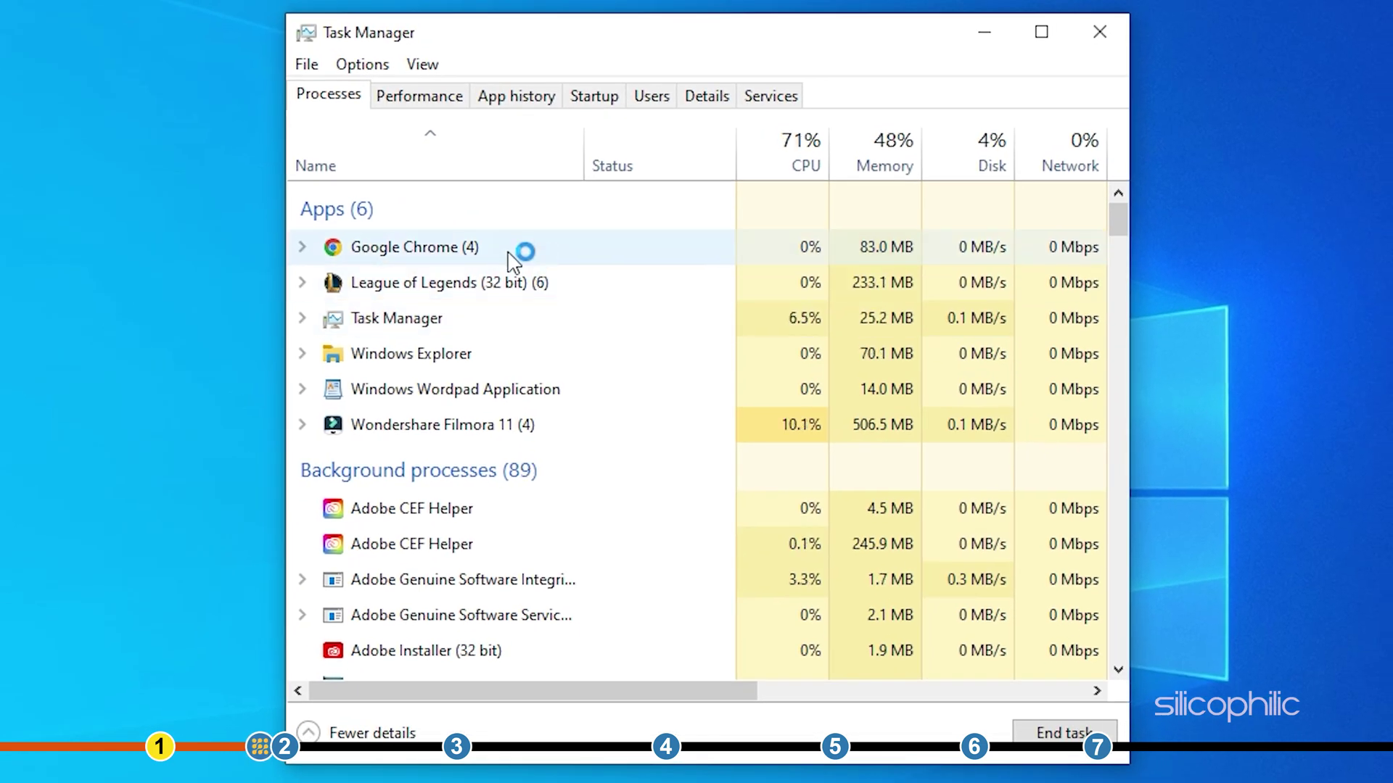
End Google Chrome and Windows Wordpad Application with End task.
left_click(513, 258)
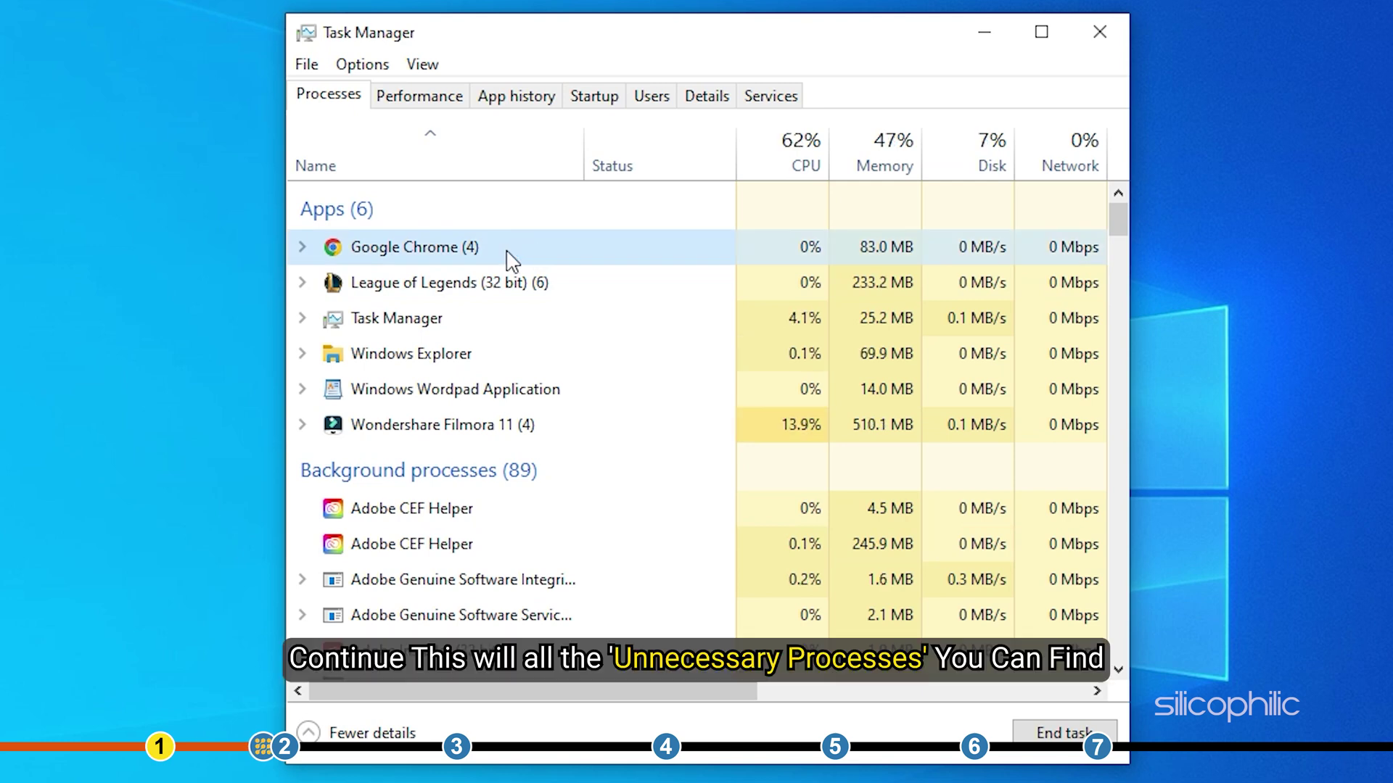
left_click(1032, 736)
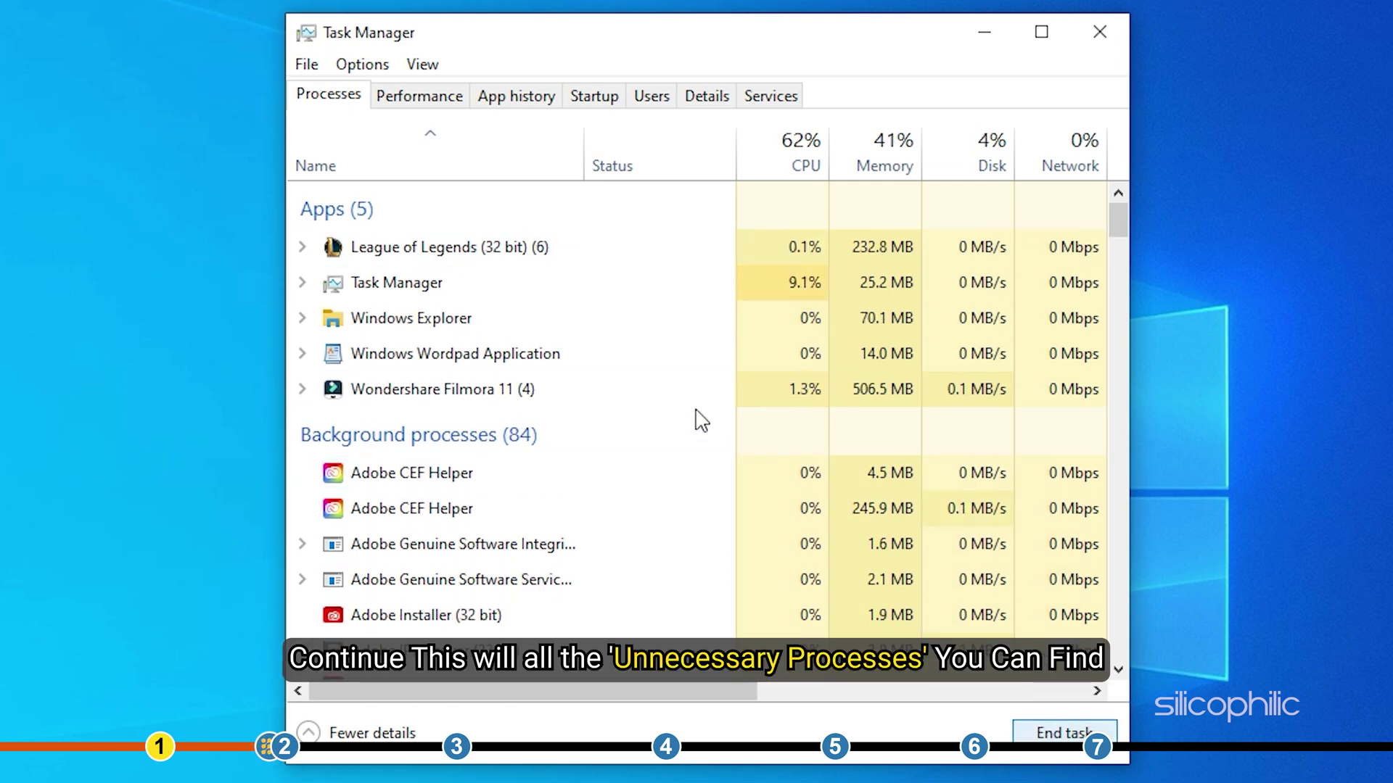
left_click(575, 361)
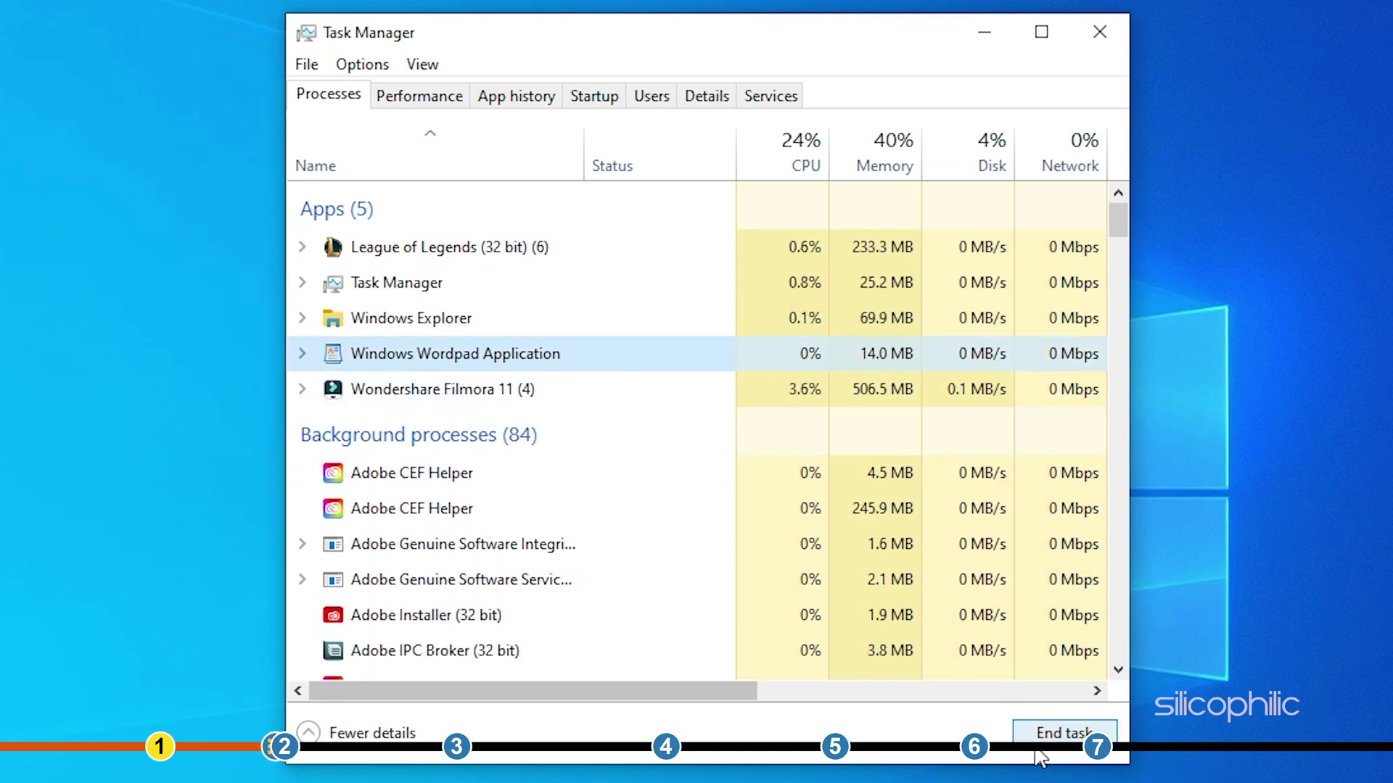
left_click(1063, 733)
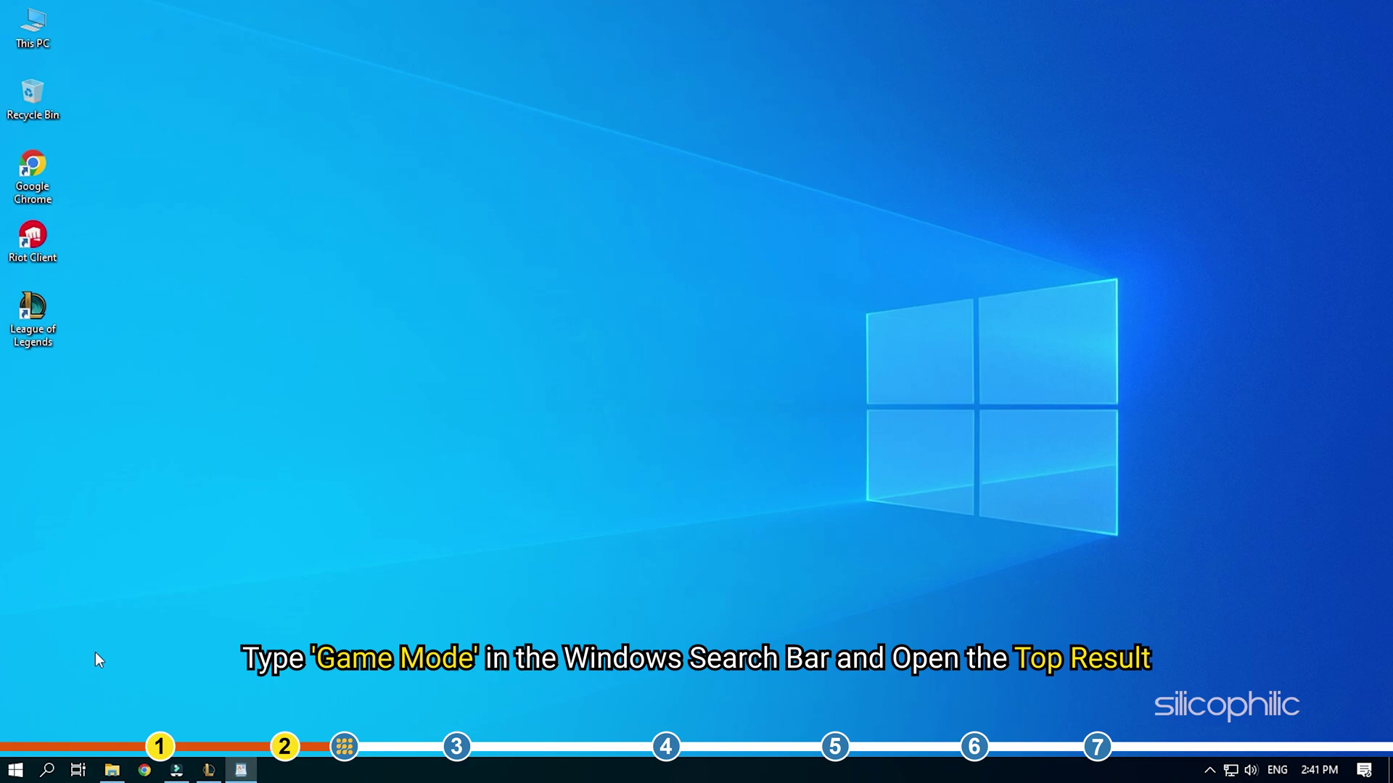
Reach the Game Mode settings page through Windows search, where Game Mode is on.
left_click(48, 770)
type("ga")
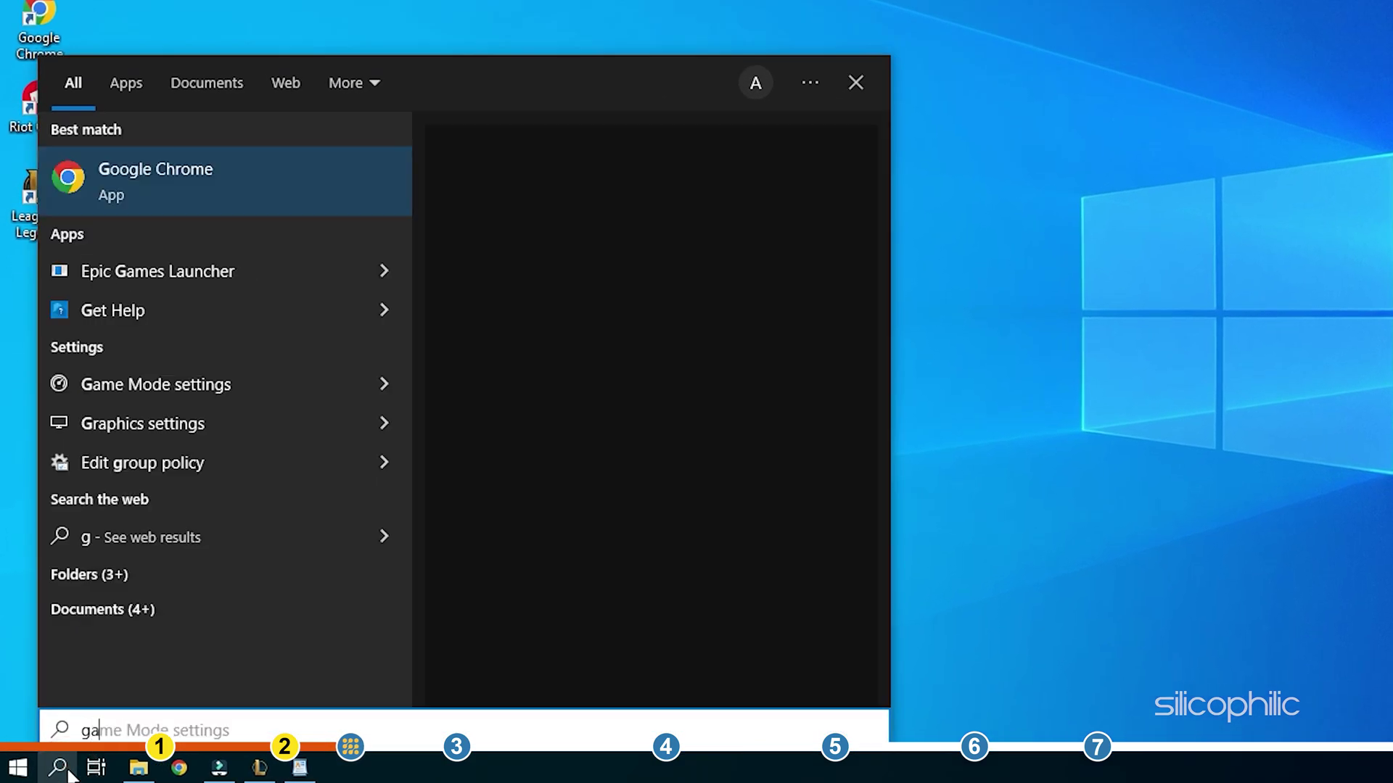
type("me mode")
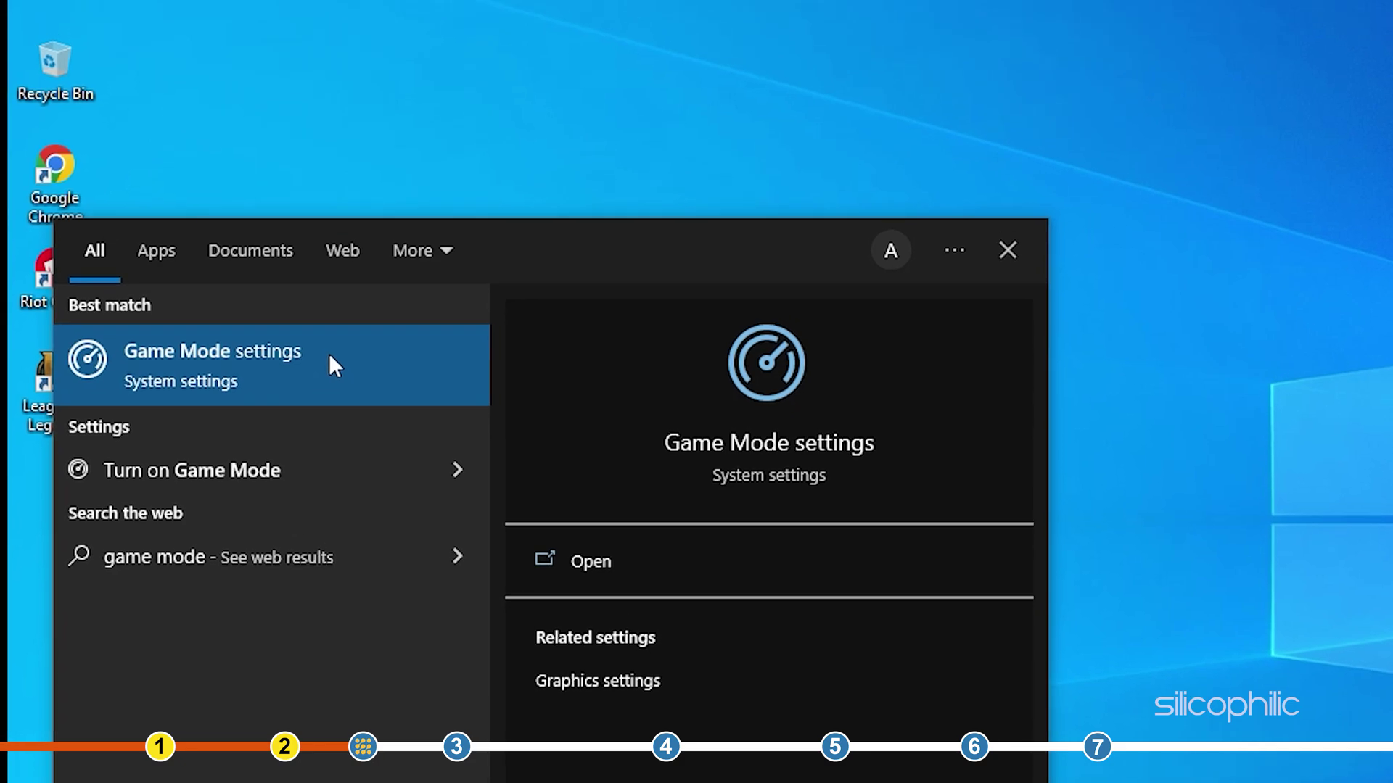
left_click(334, 391)
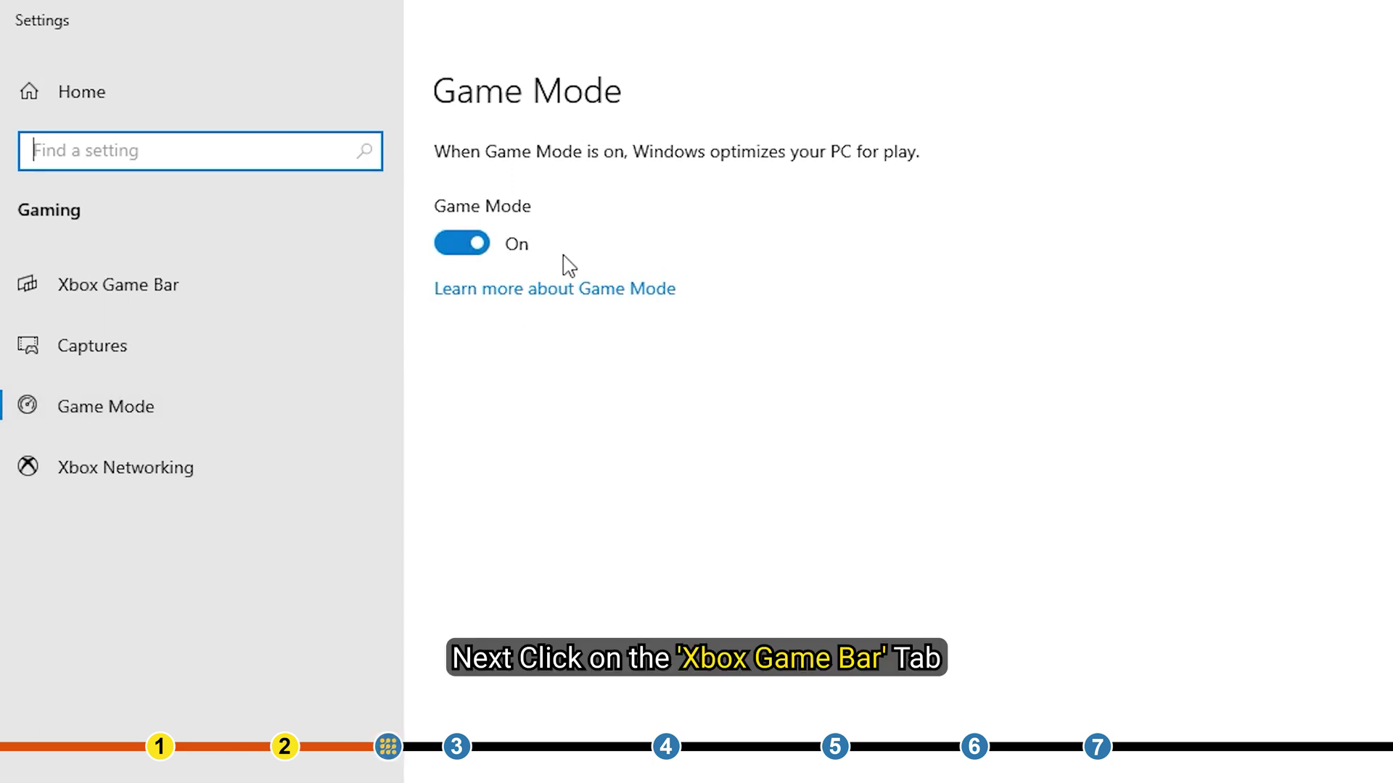
Switch off Xbox Game Bar, then background recording and recording audio under Captures.
left_click(189, 287)
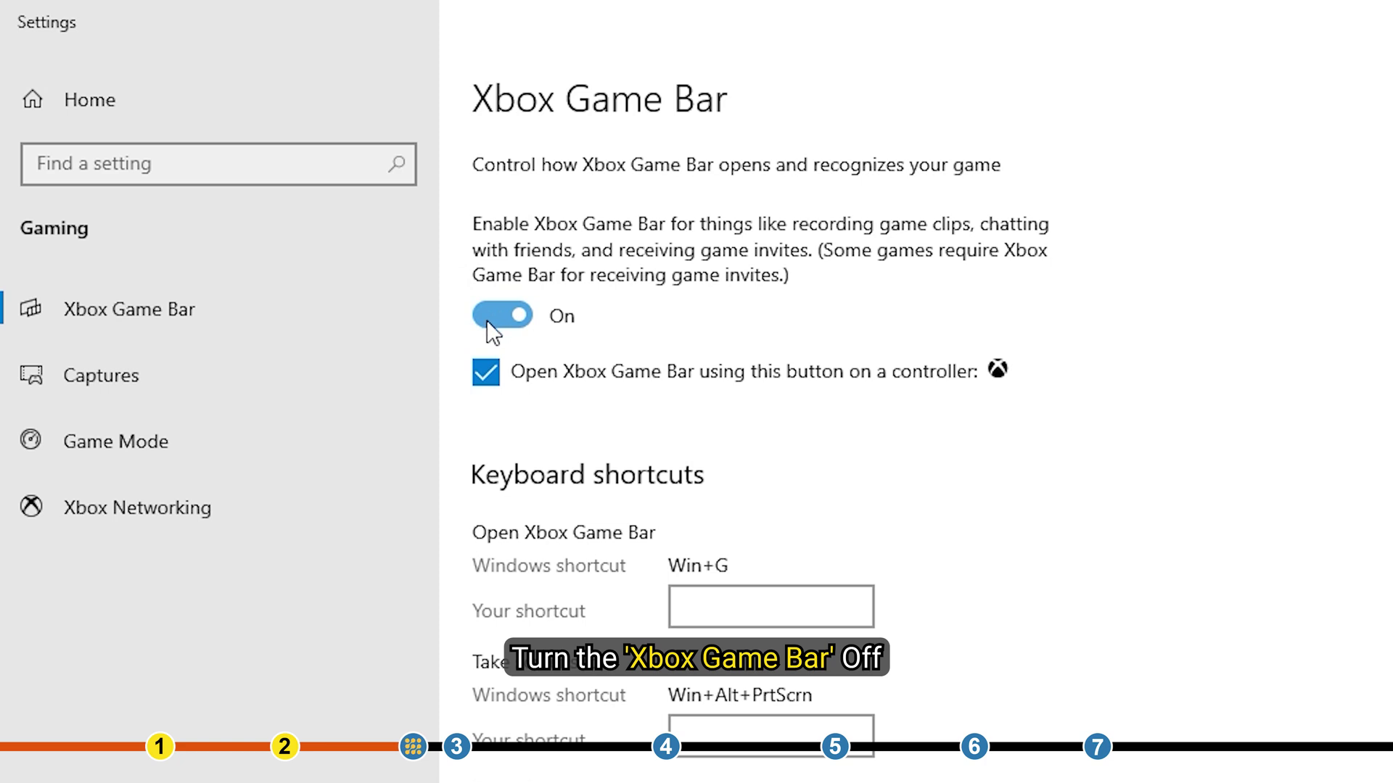
left_click(491, 321)
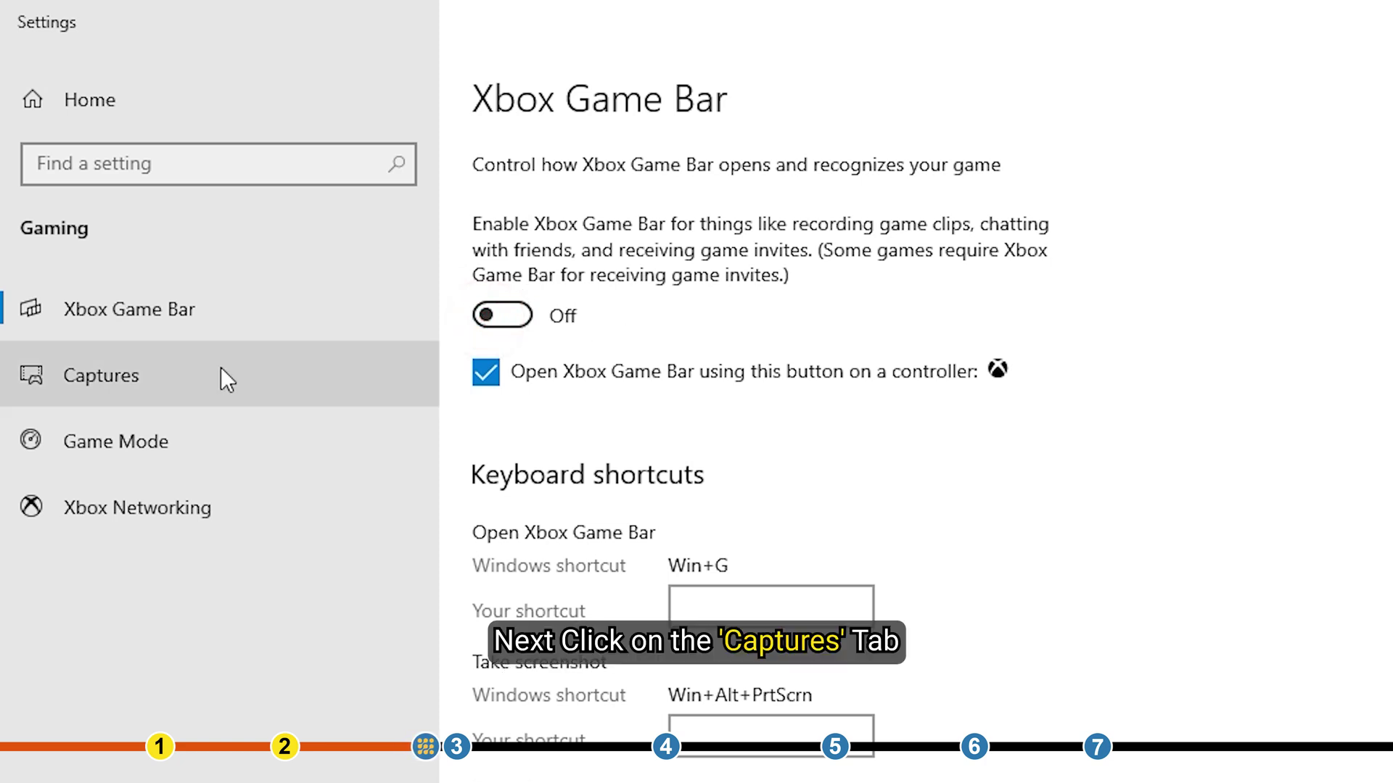
left_click(163, 378)
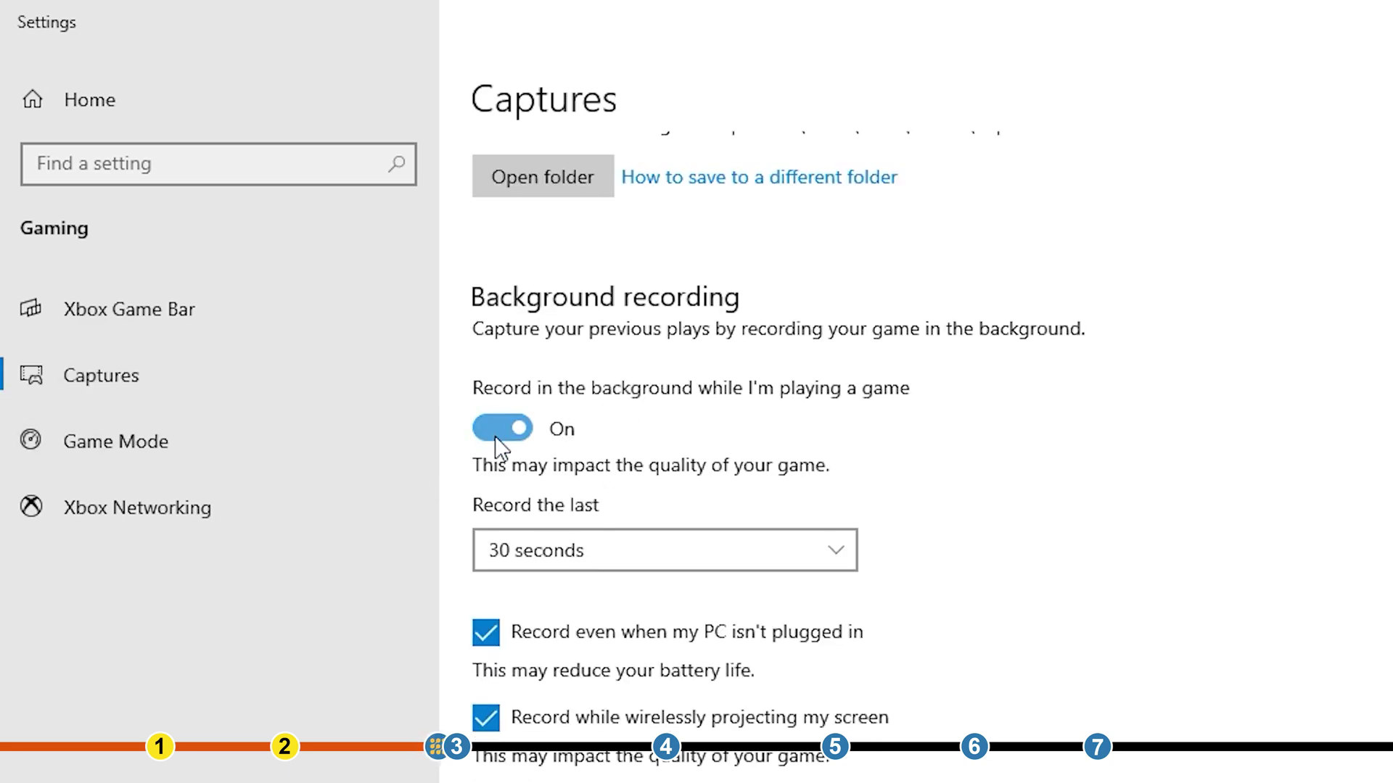
left_click(495, 435)
scroll(495, 441, "down", 3)
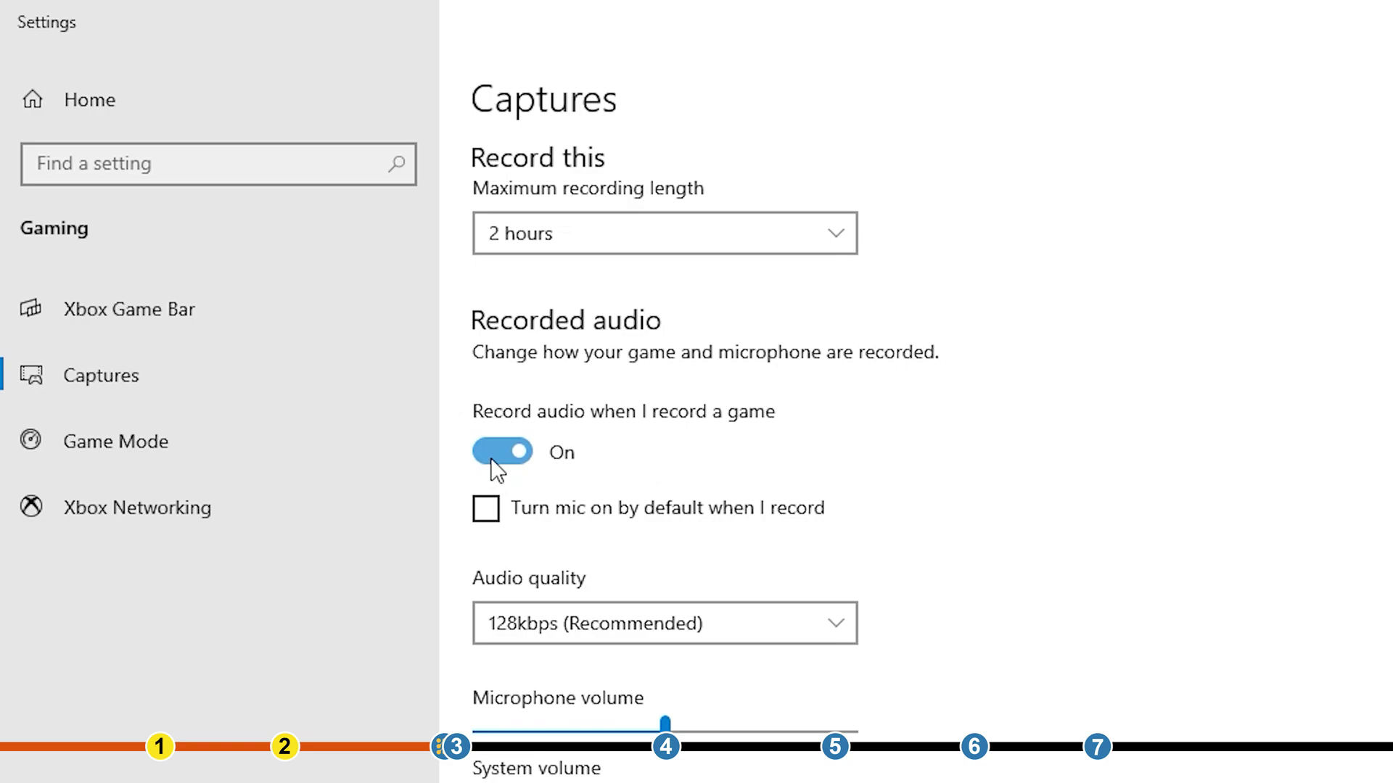
left_click(501, 452)
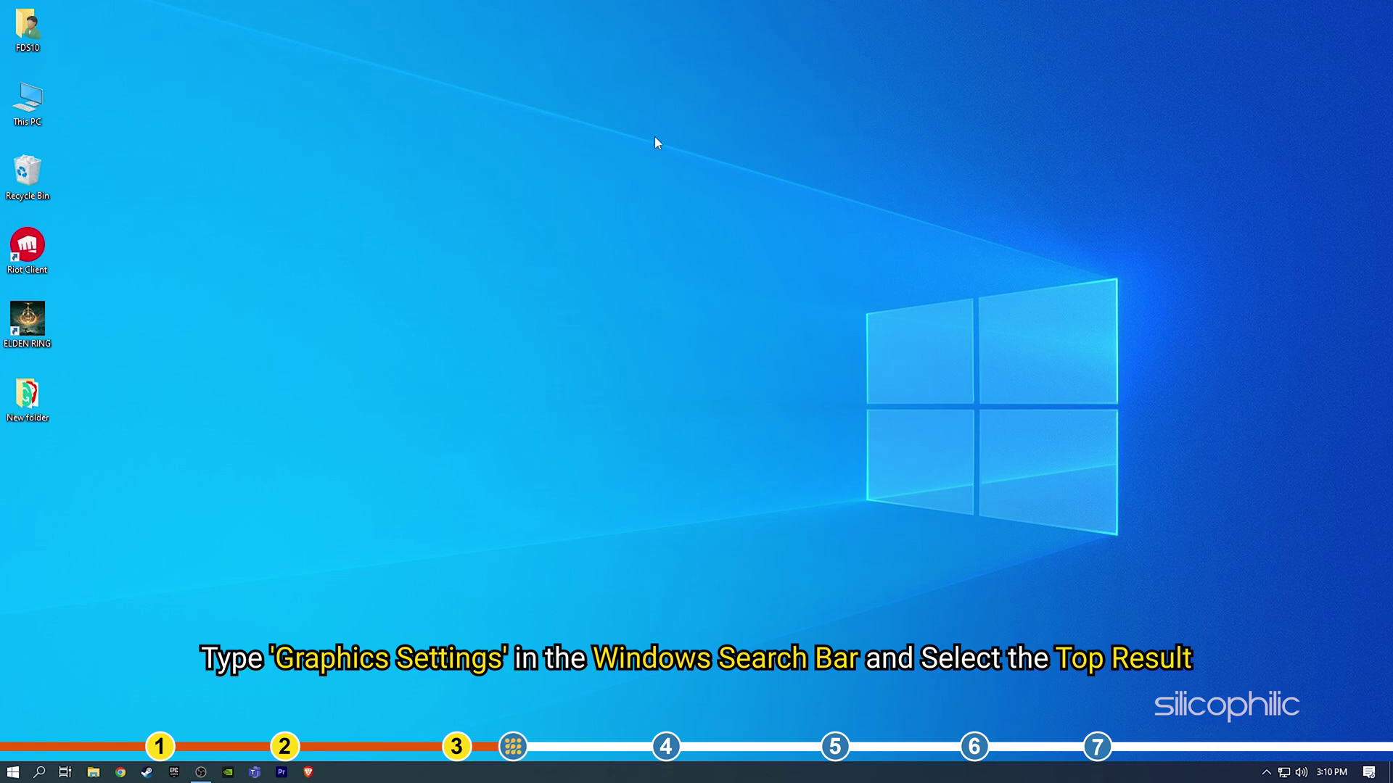
Reach Graphics settings via search, turn on hardware-accelerated GPU scheduling, keep Desktop app type.
left_click(39, 773)
type("grap")
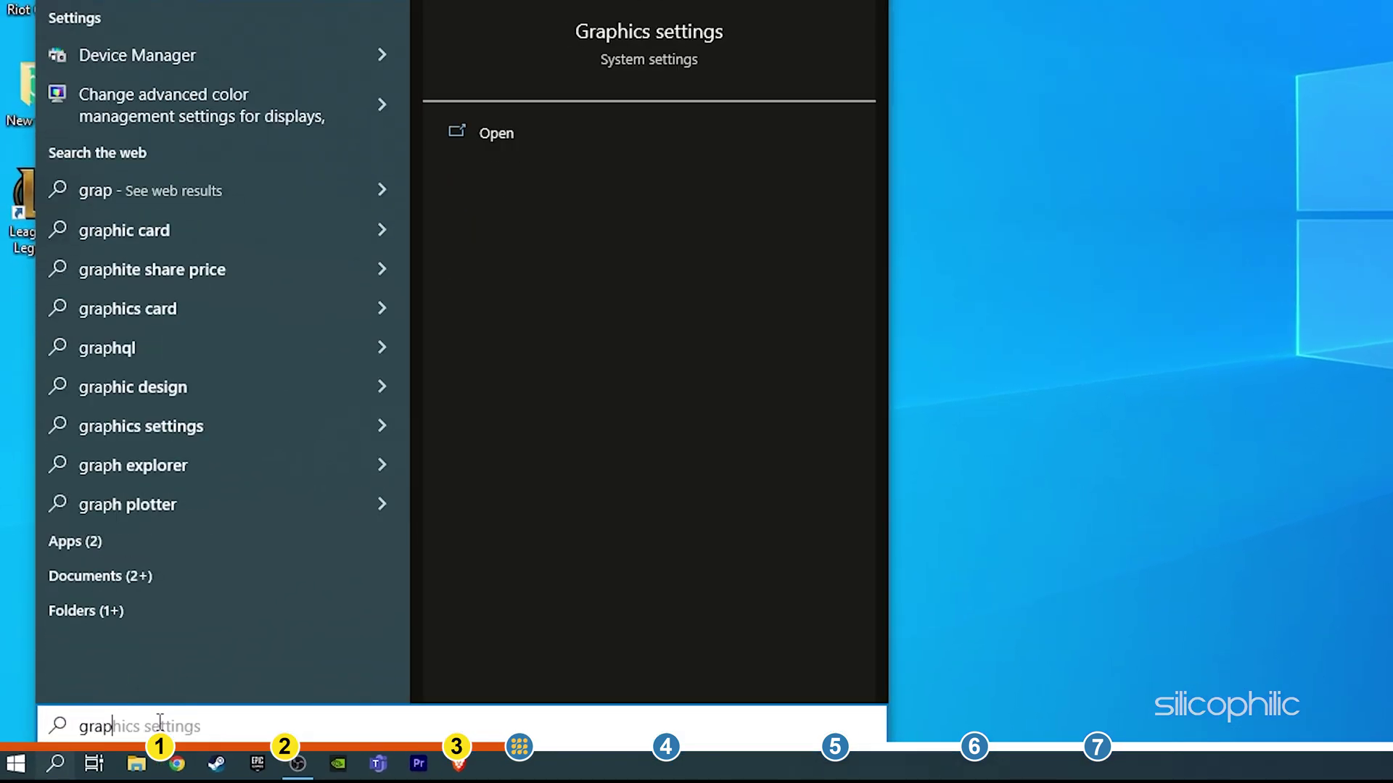
type("hics settings")
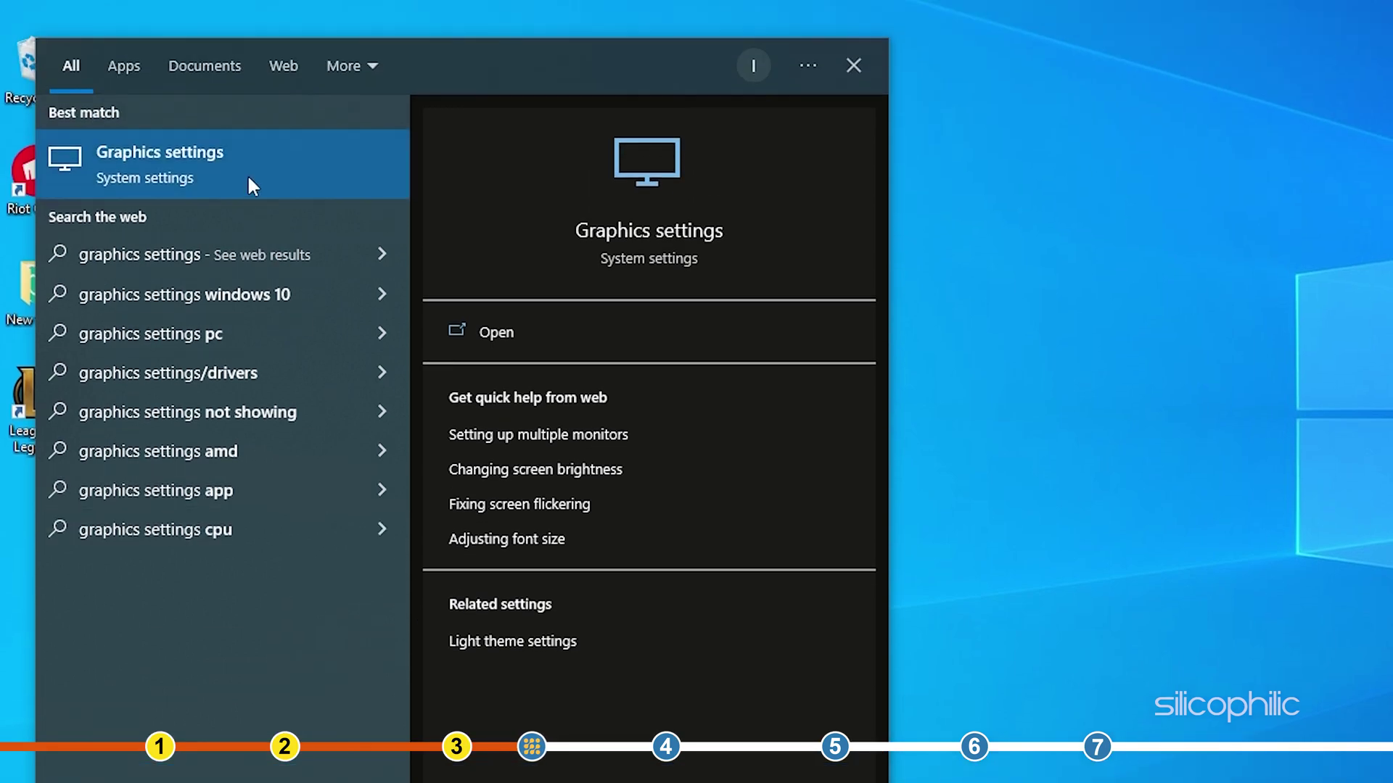
left_click(247, 174)
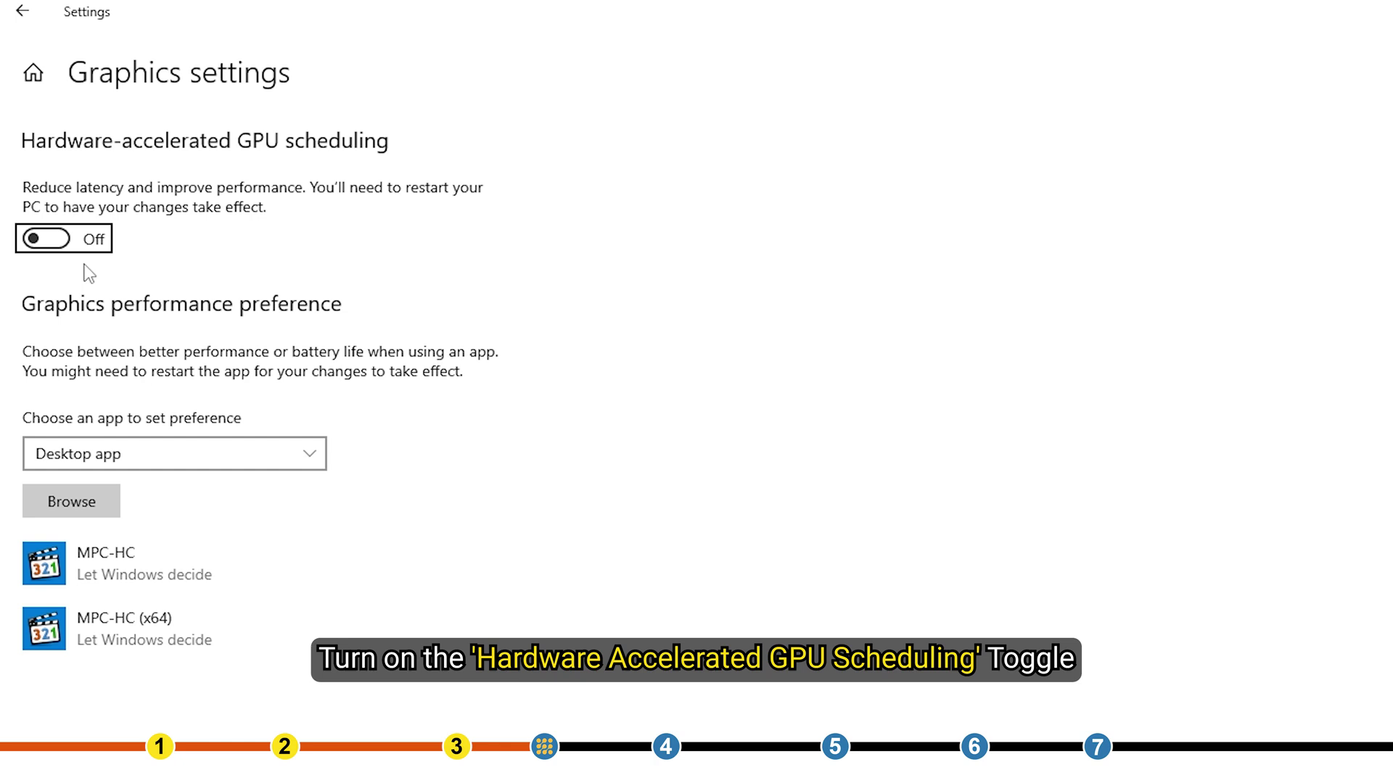
left_click(49, 240)
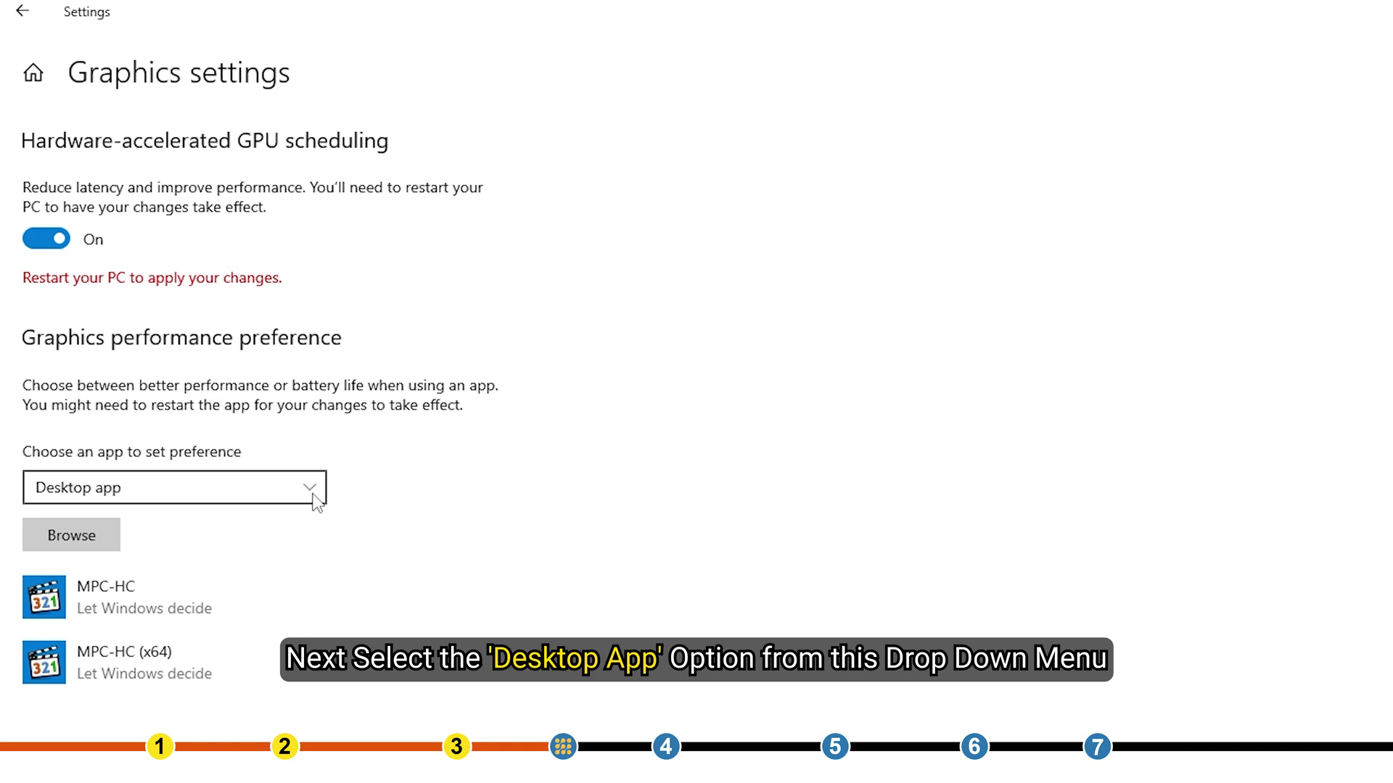
left_click(314, 493)
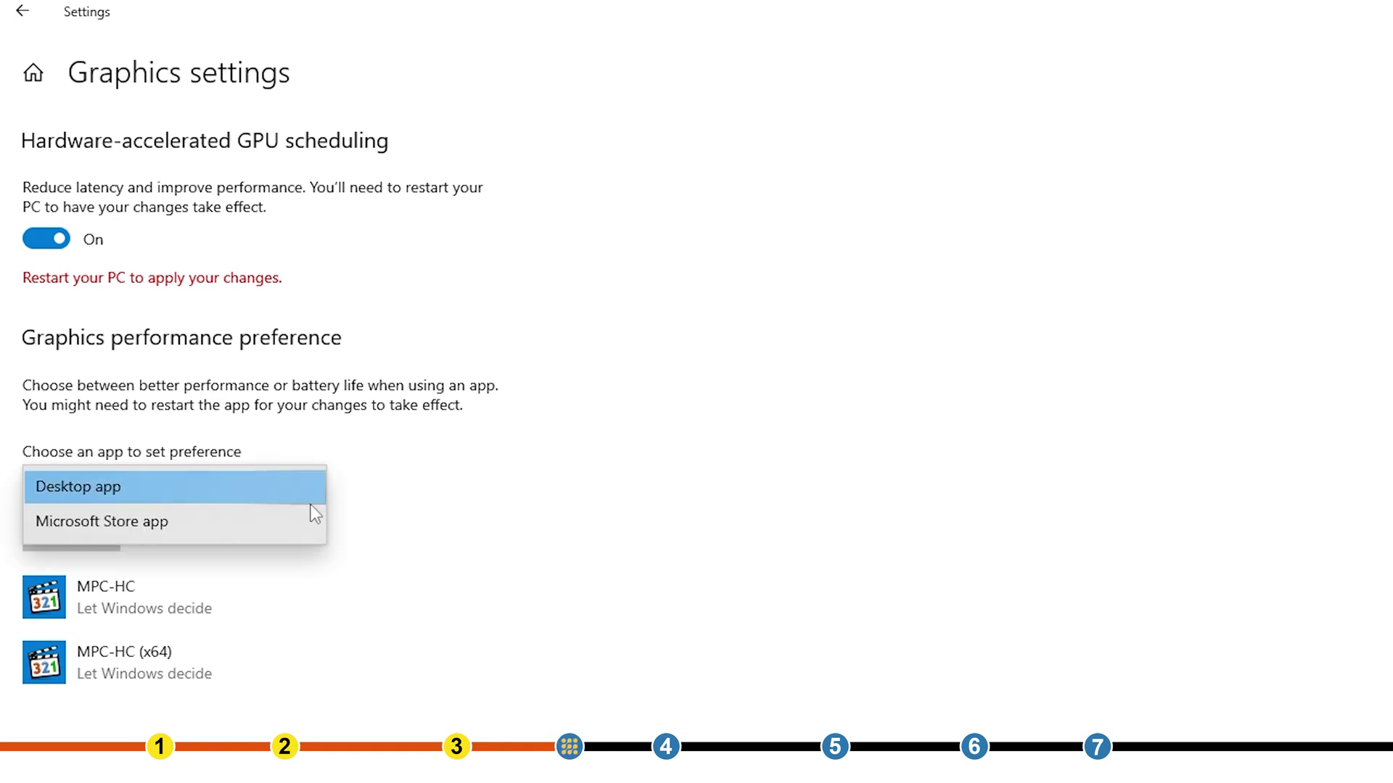
left_click(243, 570)
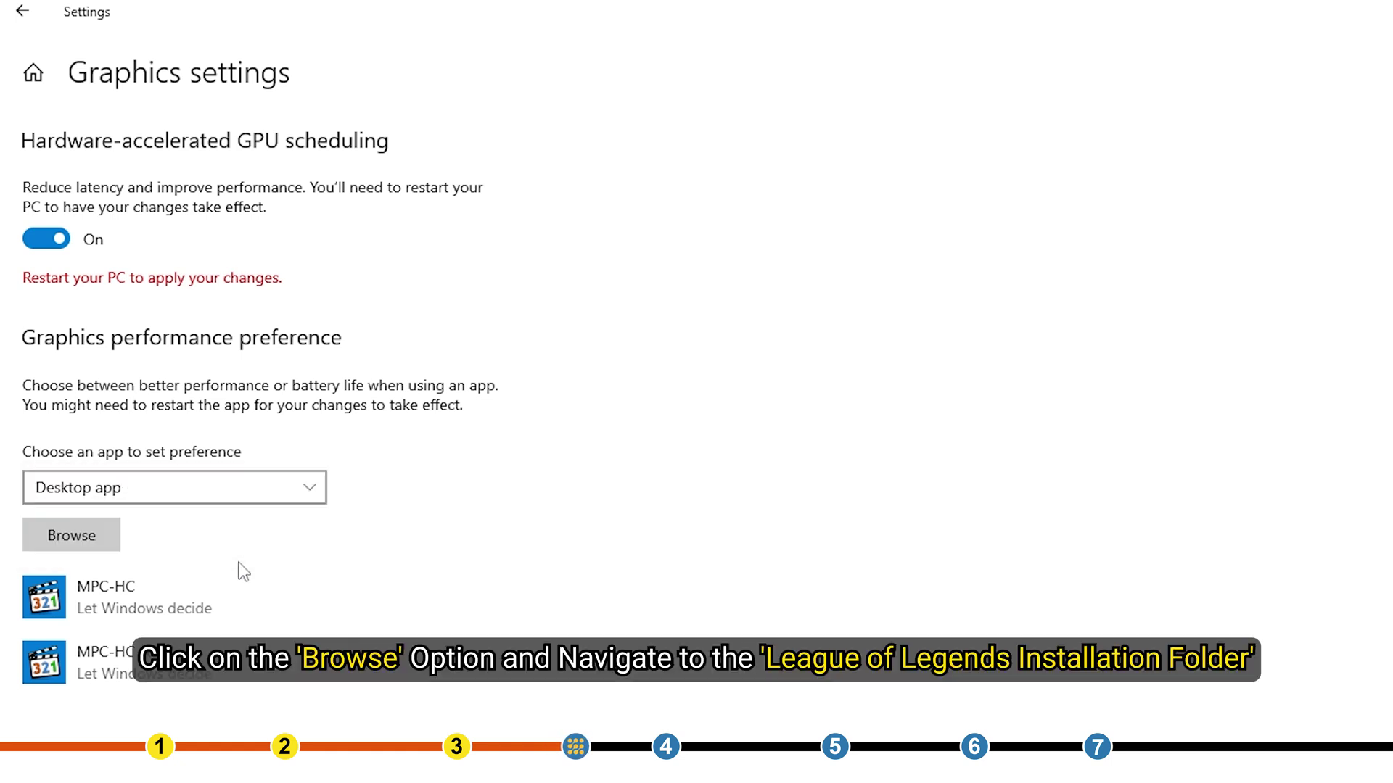
Browse to the League of Legends folder and add LeagueClient to the preference list.
left_click(84, 550)
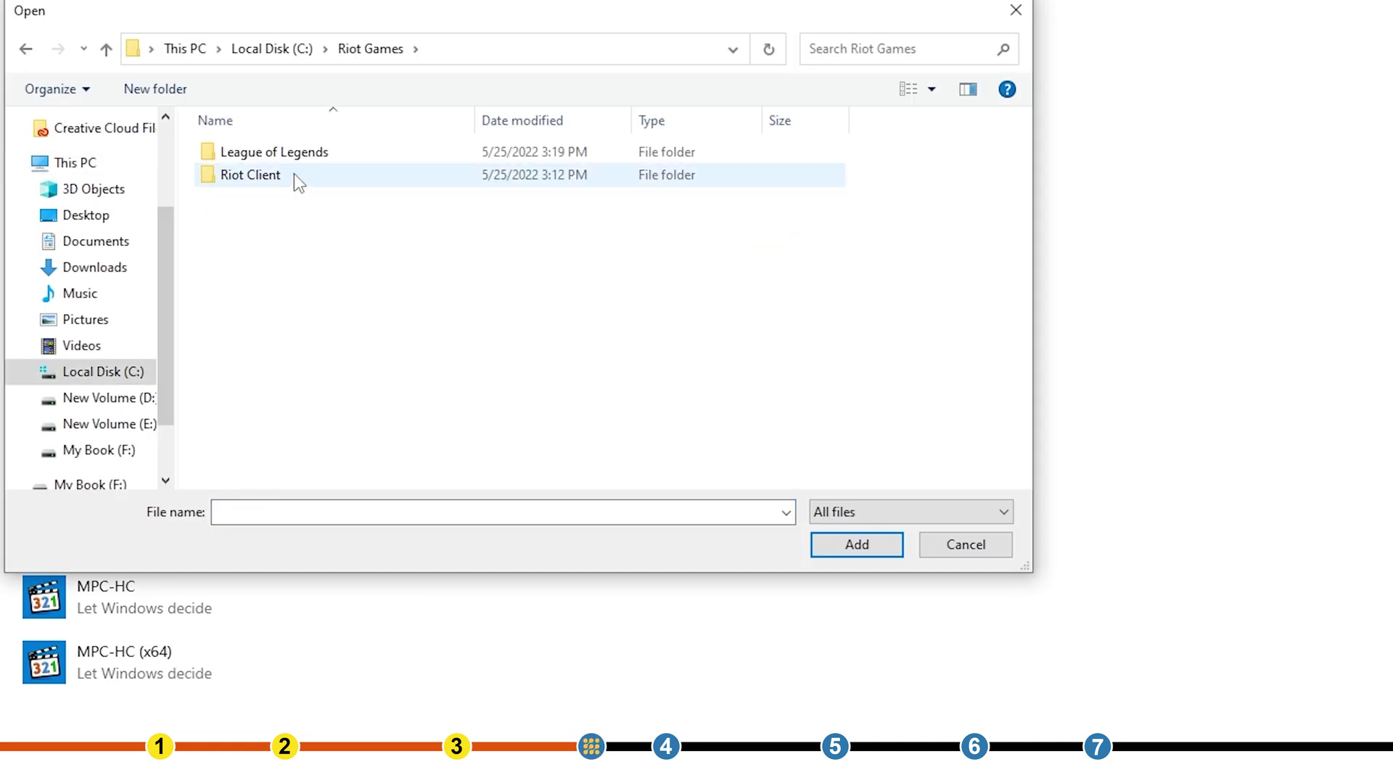
double_click(274, 151)
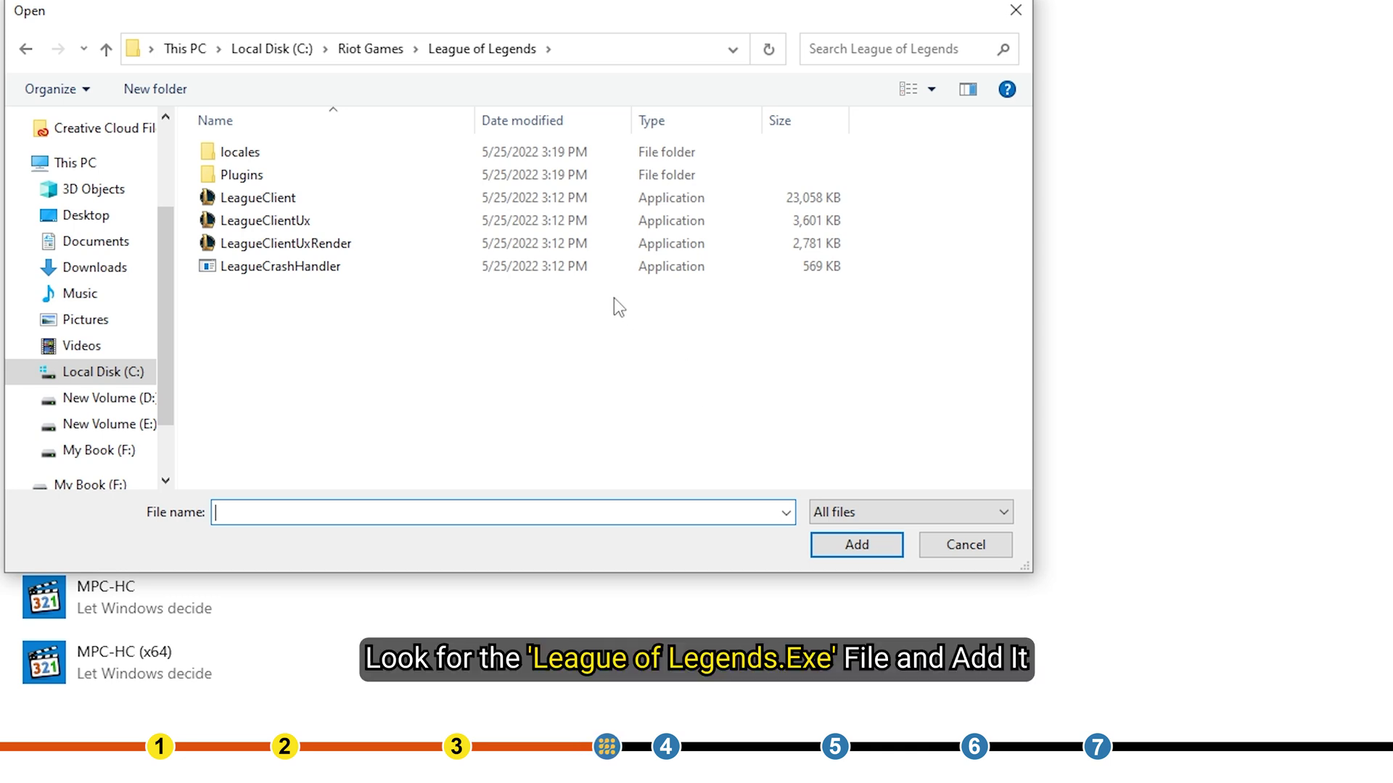
left_click(559, 198)
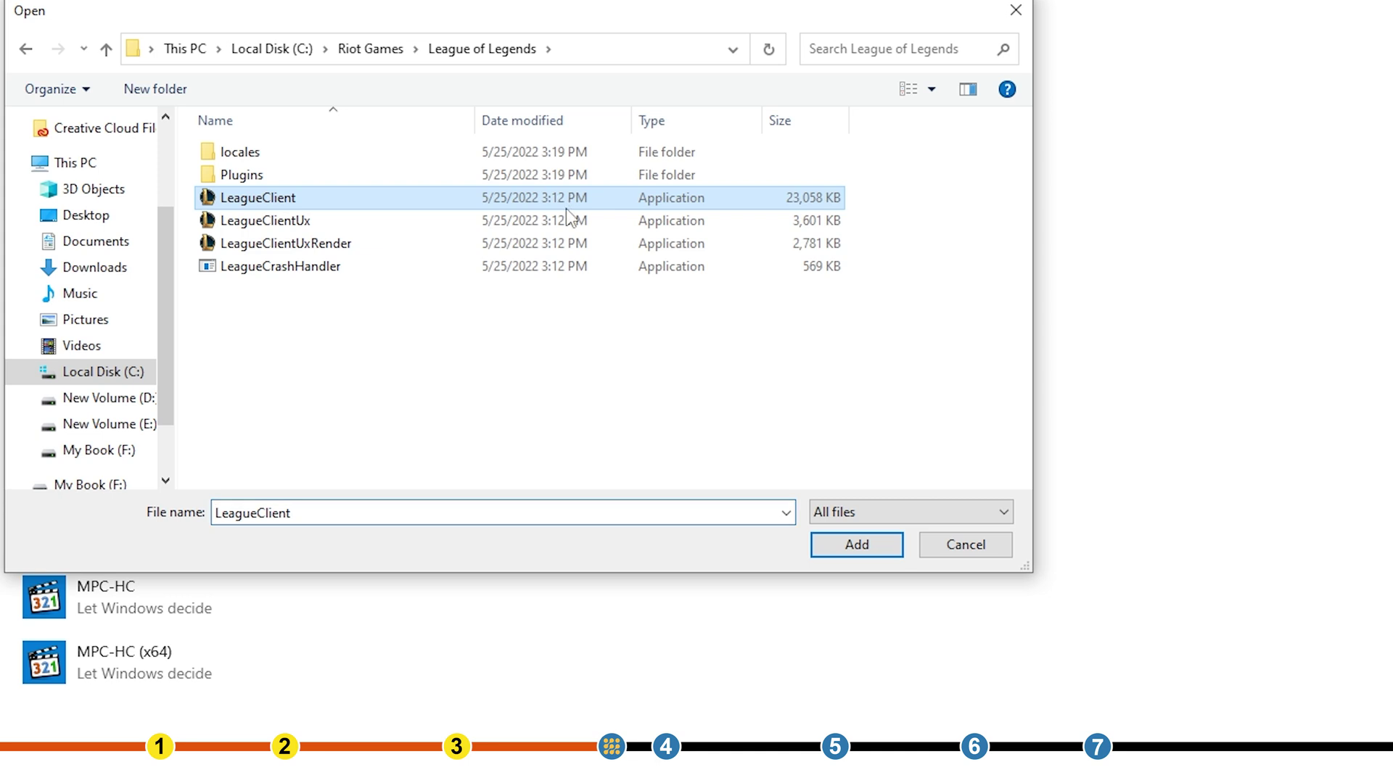
left_click(856, 544)
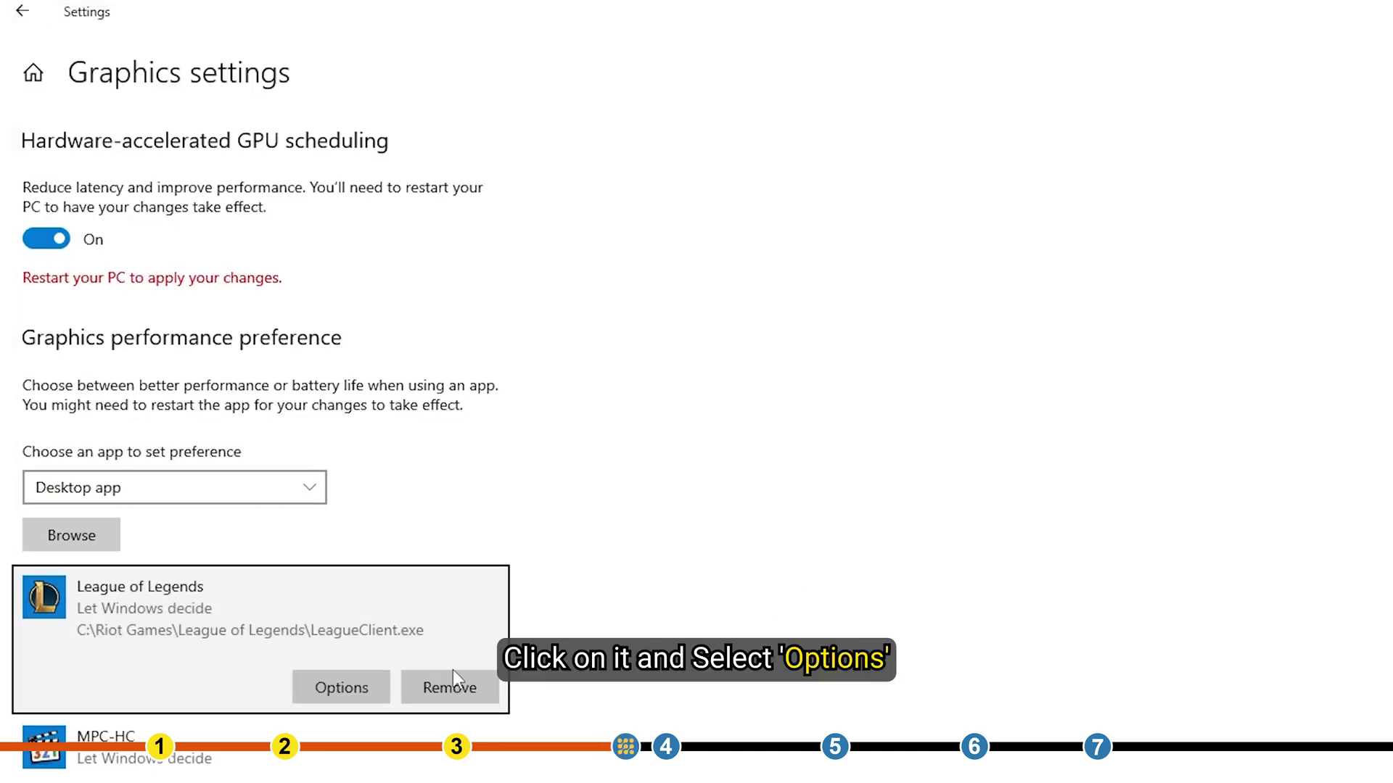
Set League of Legends' graphics preference to High performance and save it.
left_click(342, 688)
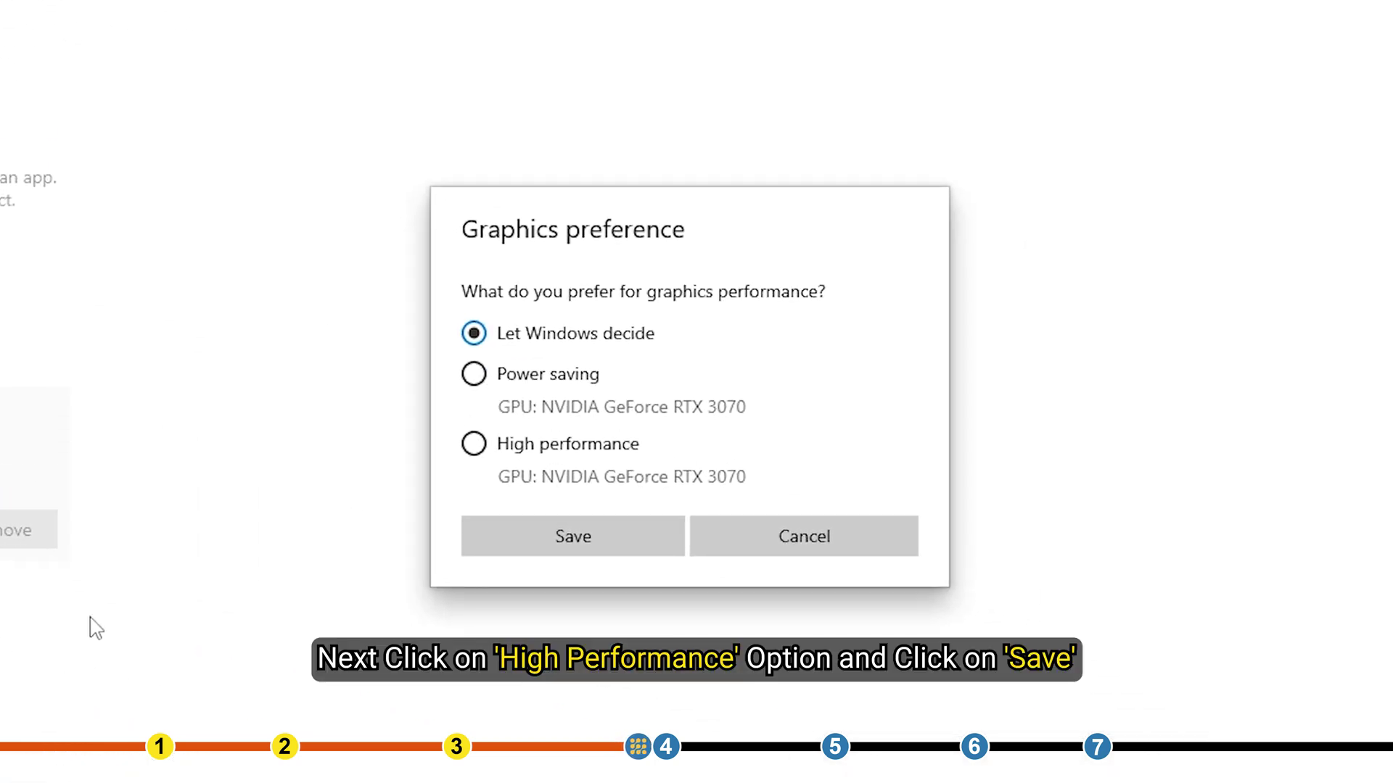
left_click(499, 448)
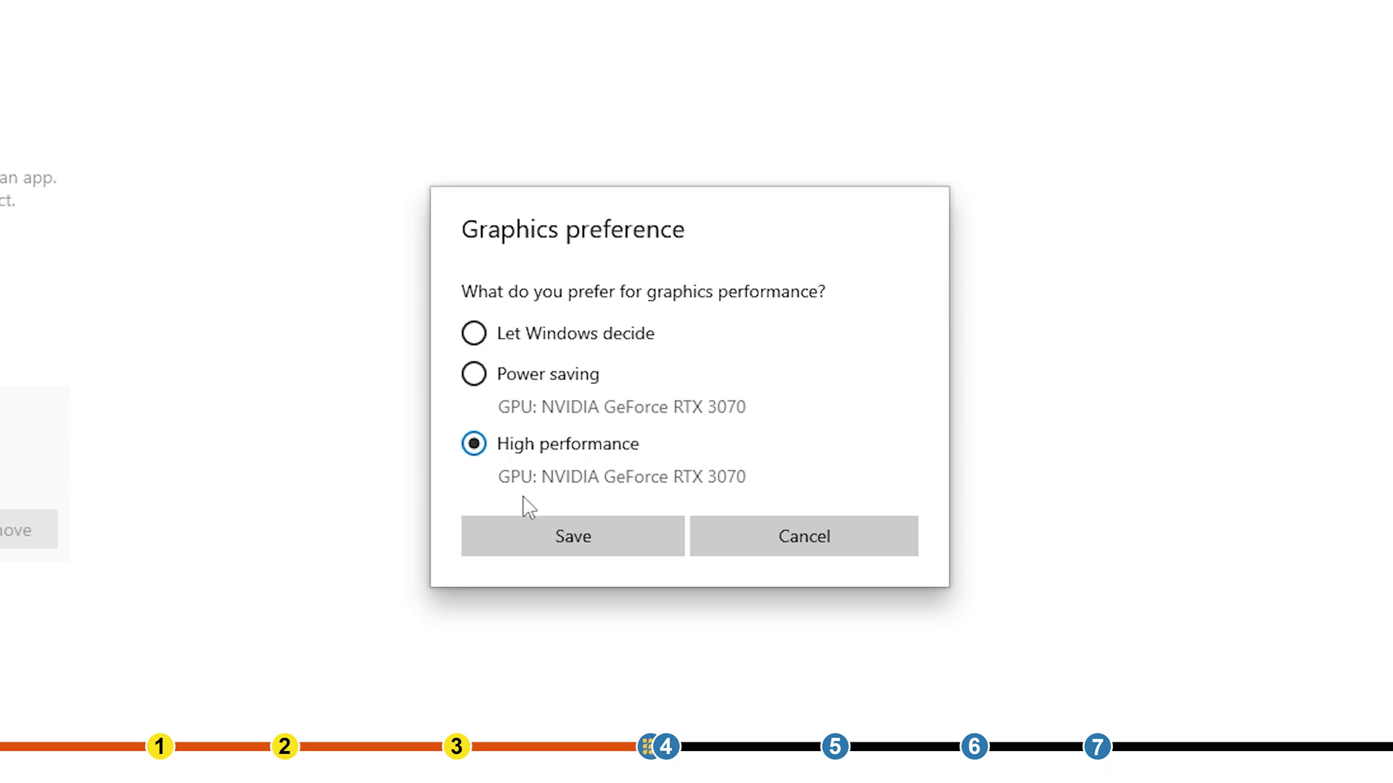
left_click(544, 529)
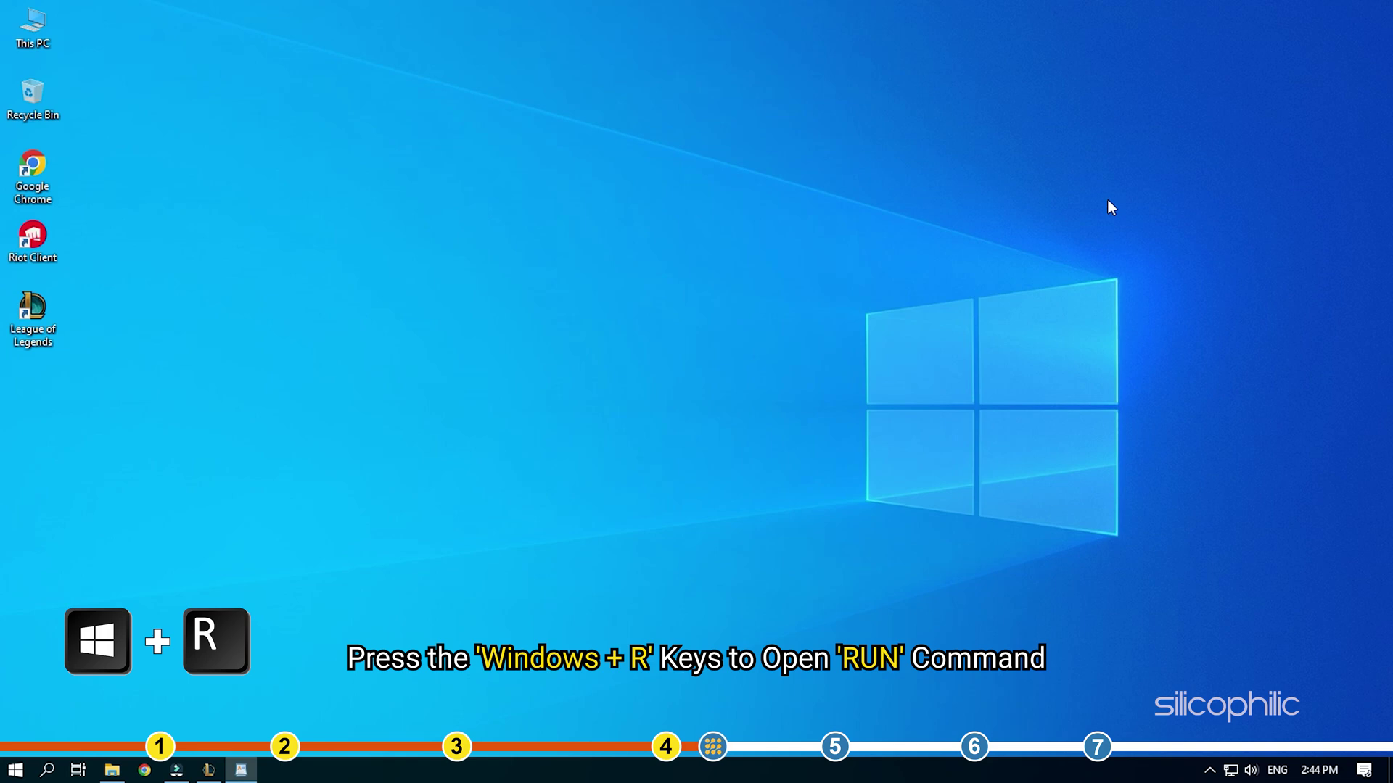
Run devmgmt.msc from the Run box to bring up Device Manager.
key("super+r")
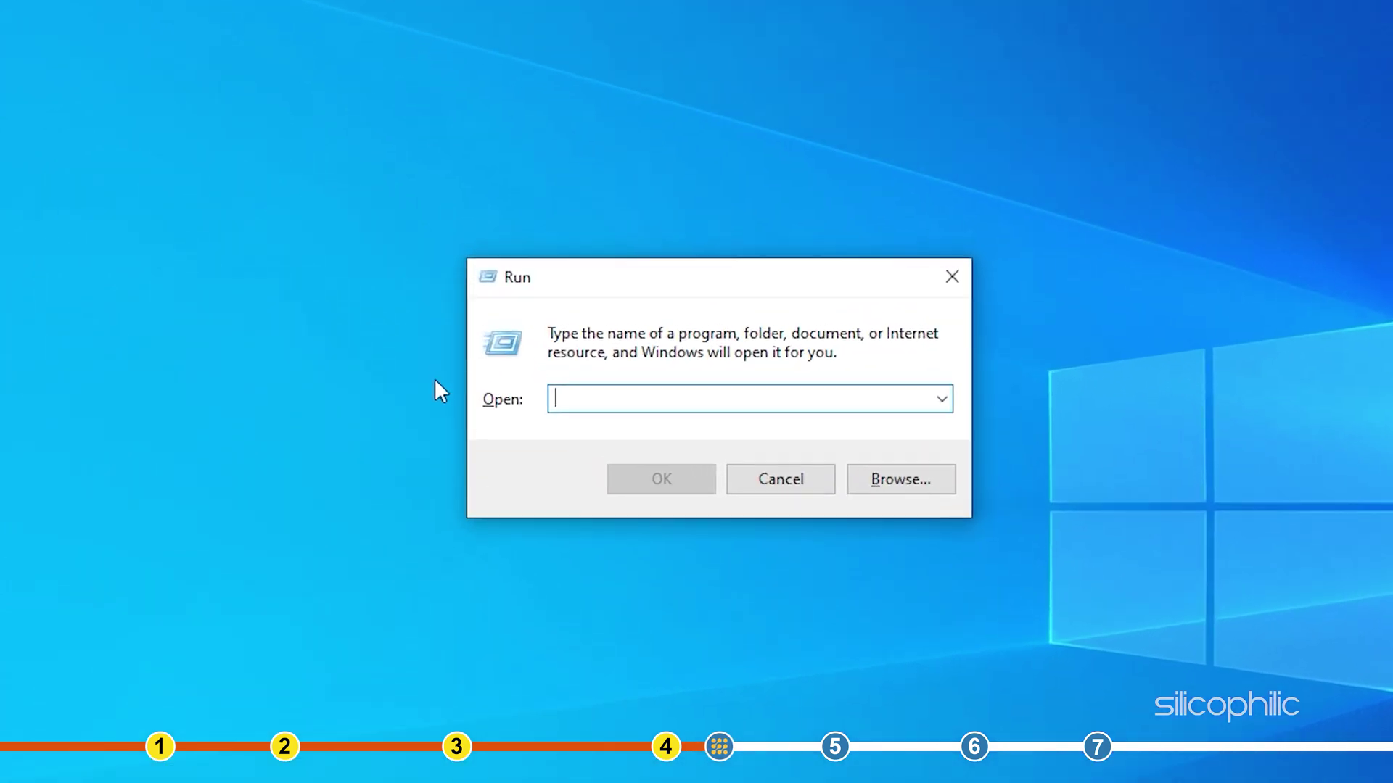
type("dev")
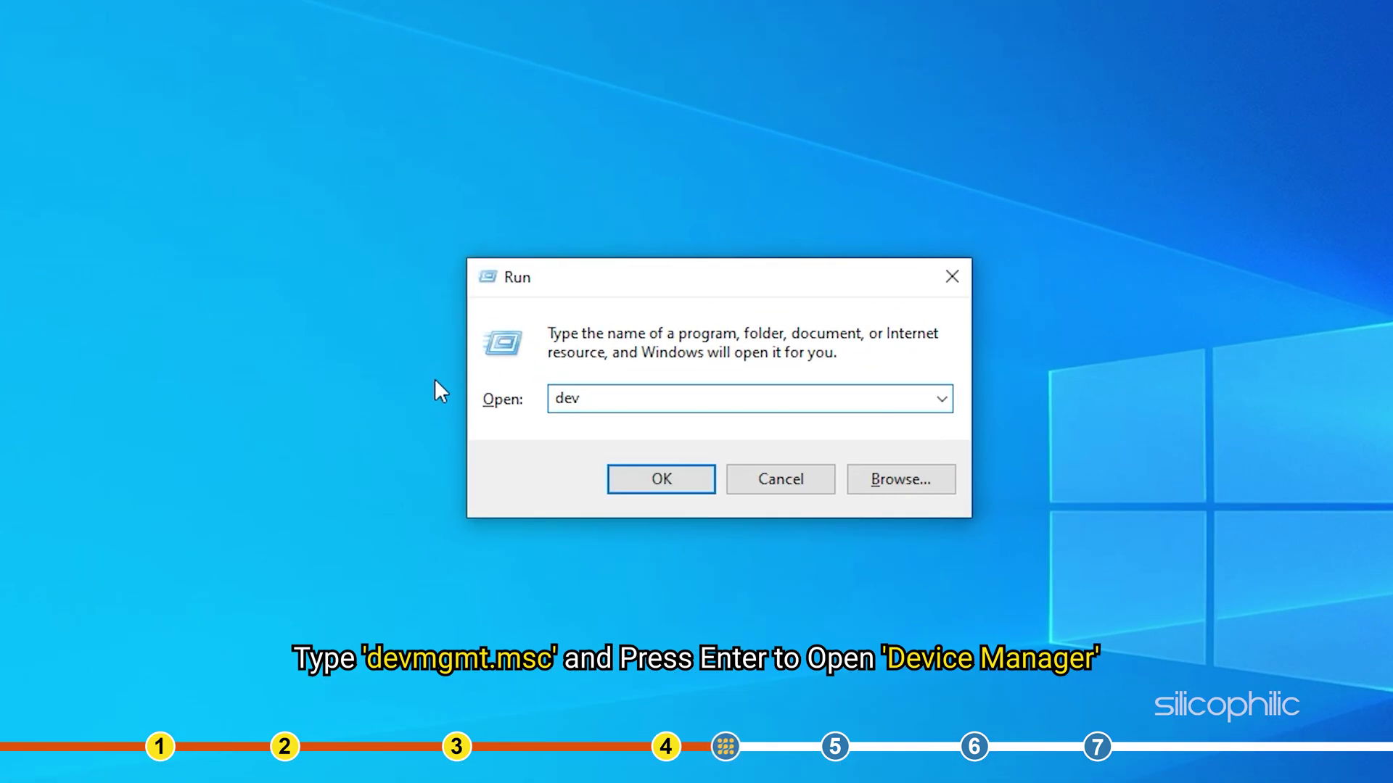
type("mgmt")
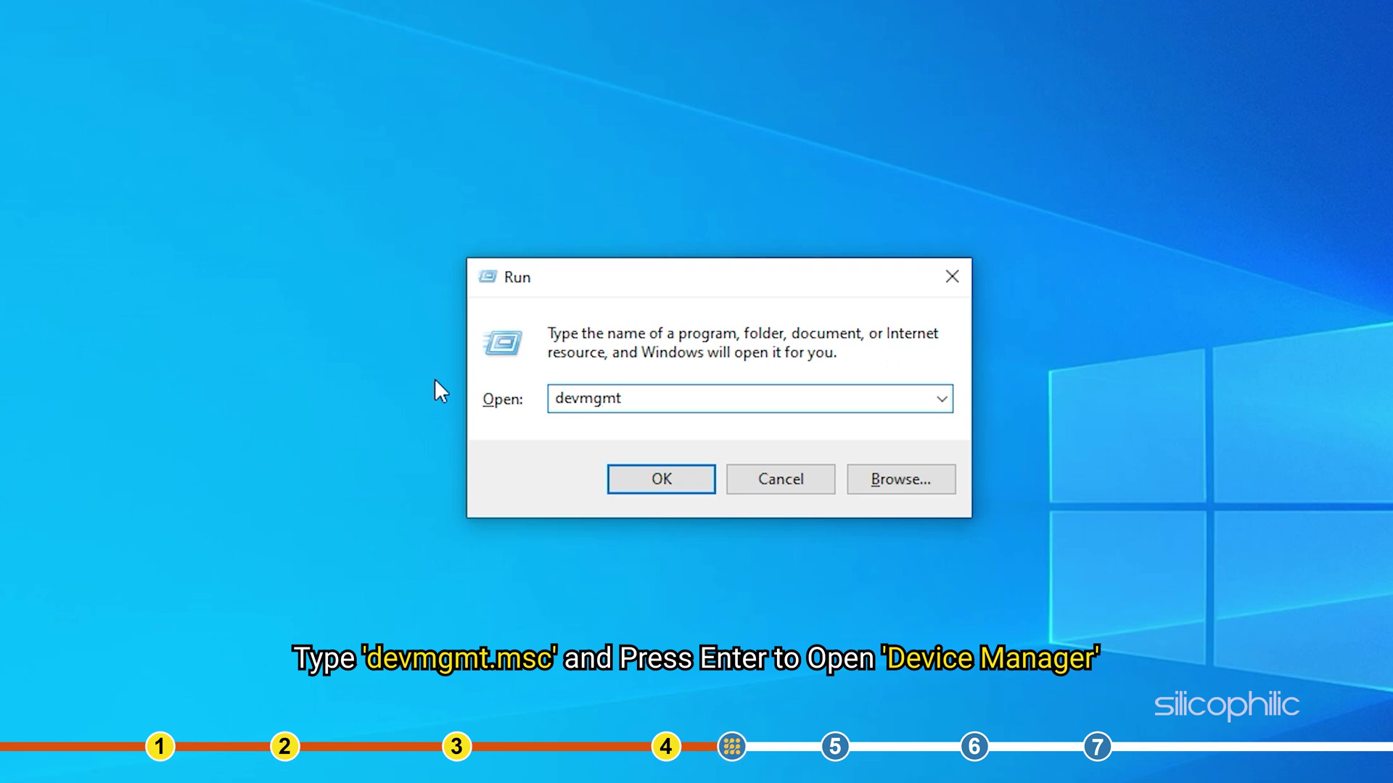
type(".msc")
key("Return")
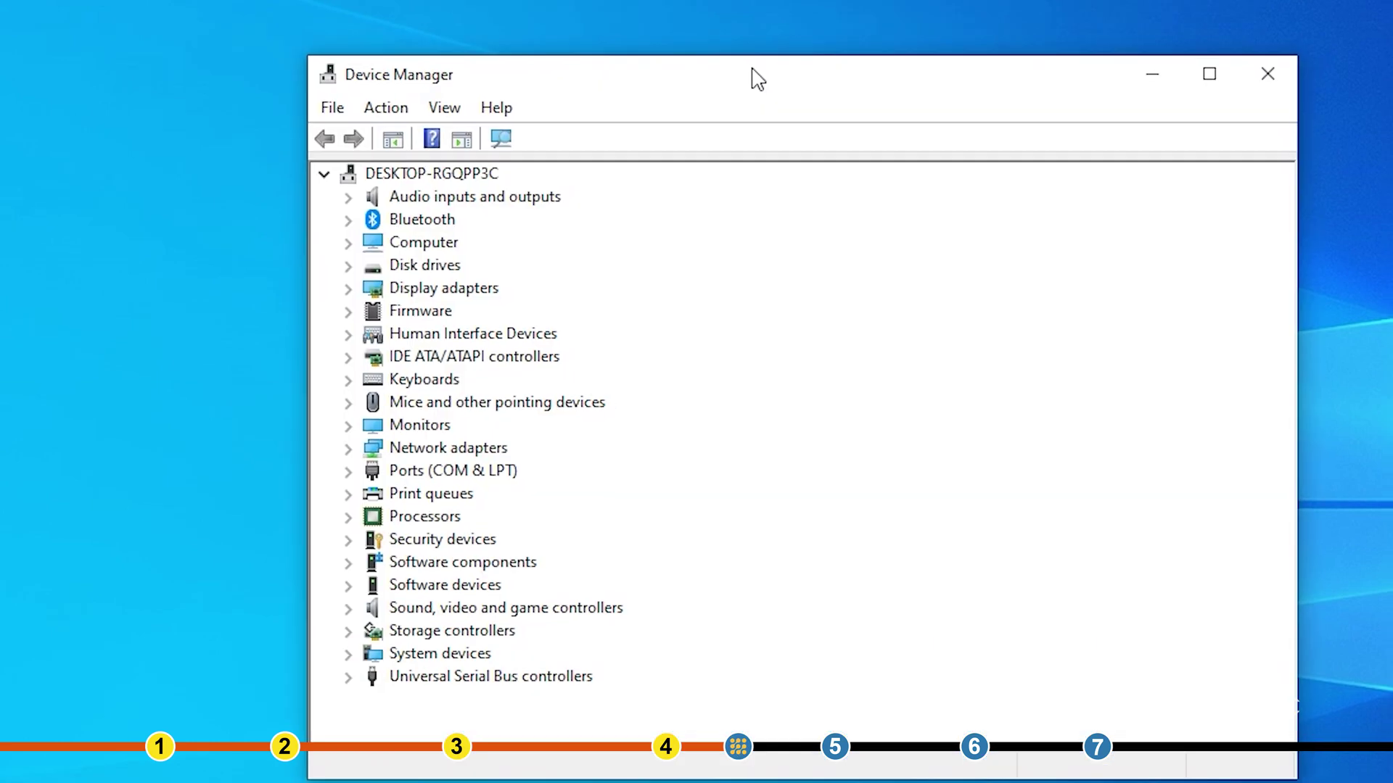
Under Display adapters, start updating the AMD Radeon RX Vega 11 Graphics driver.
left_click_drag(758, 76, 616, 43)
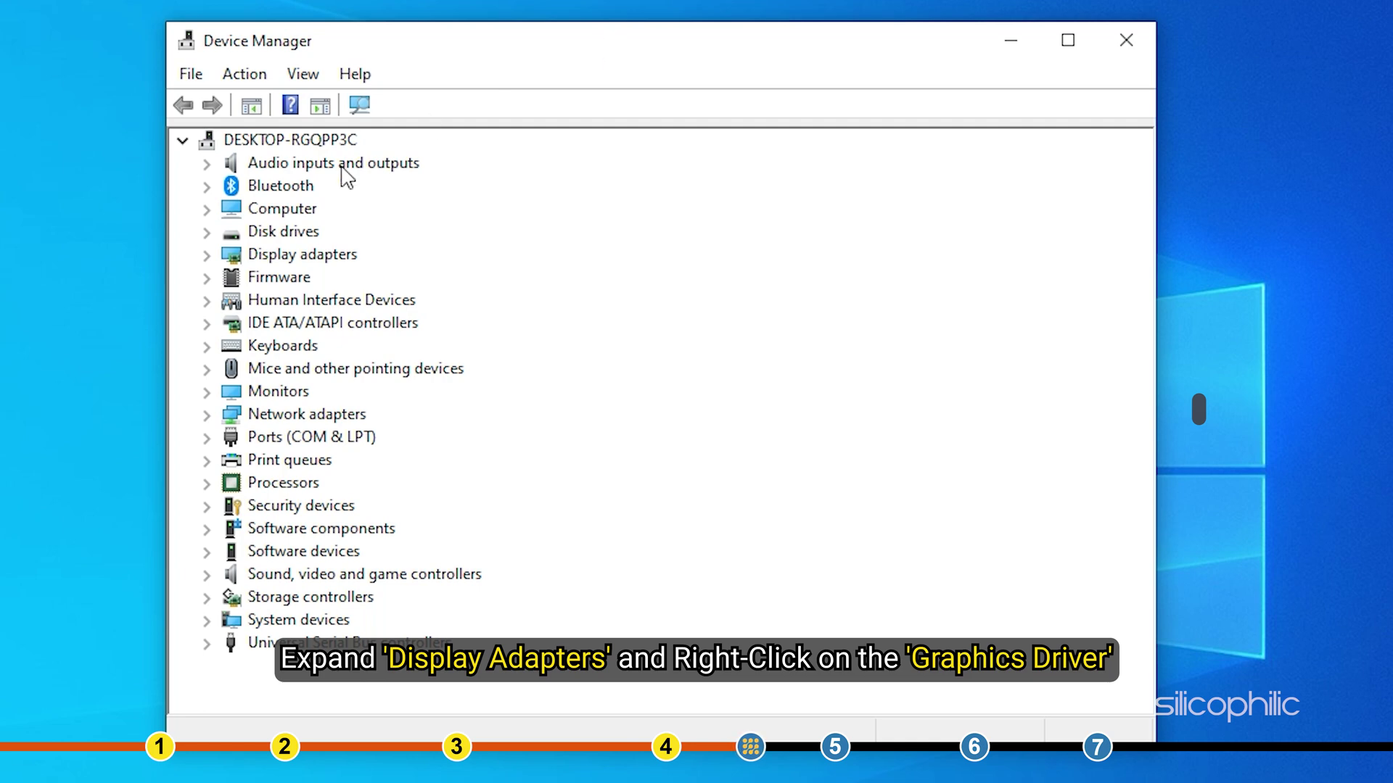
left_click(205, 254)
left_click(367, 278)
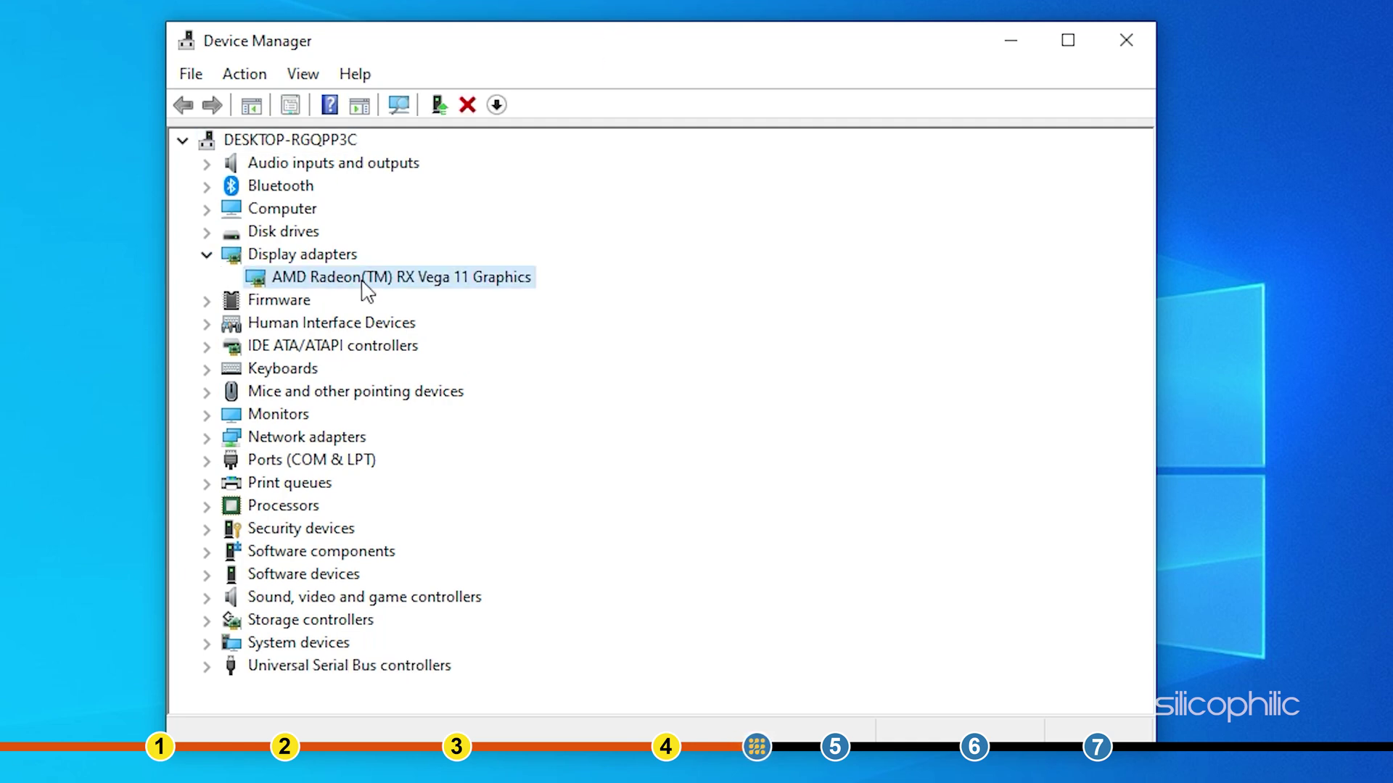
right_click(366, 288)
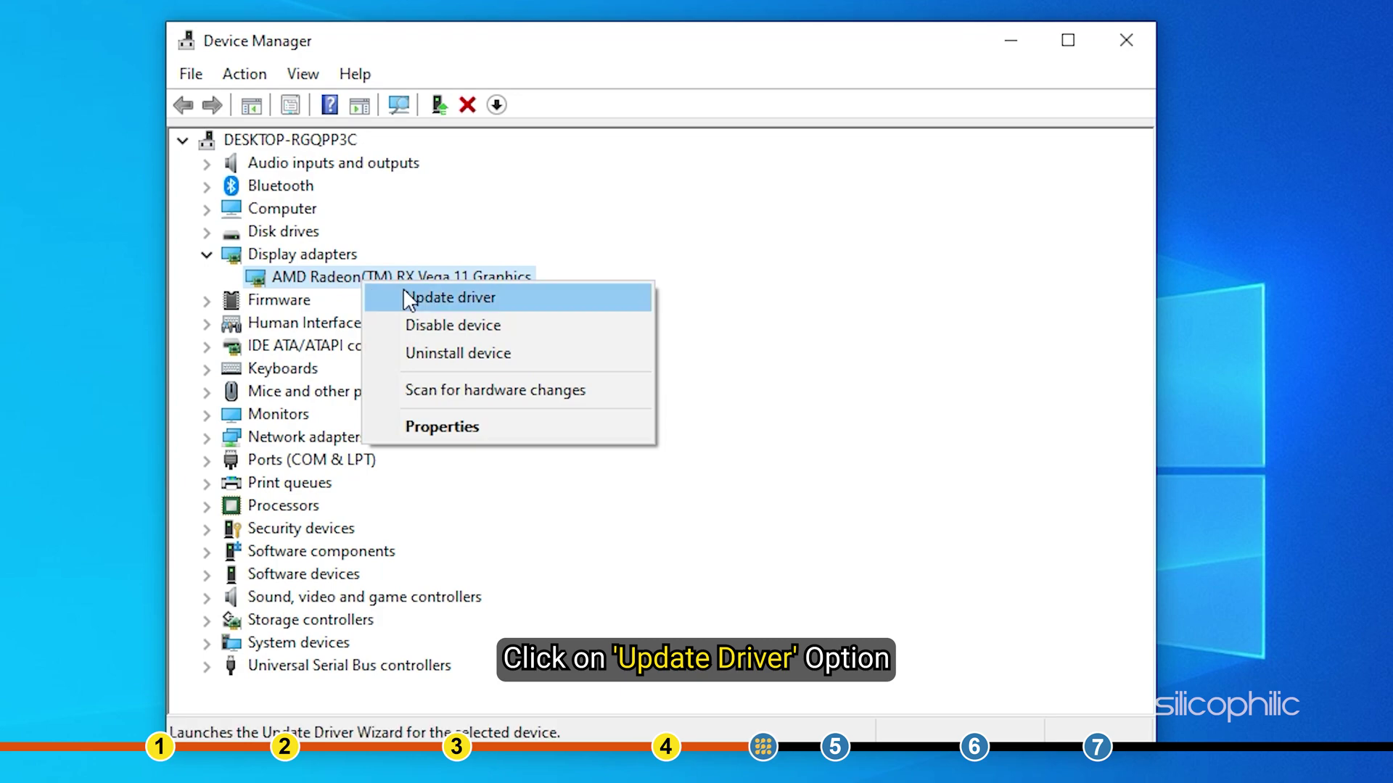
left_click(449, 298)
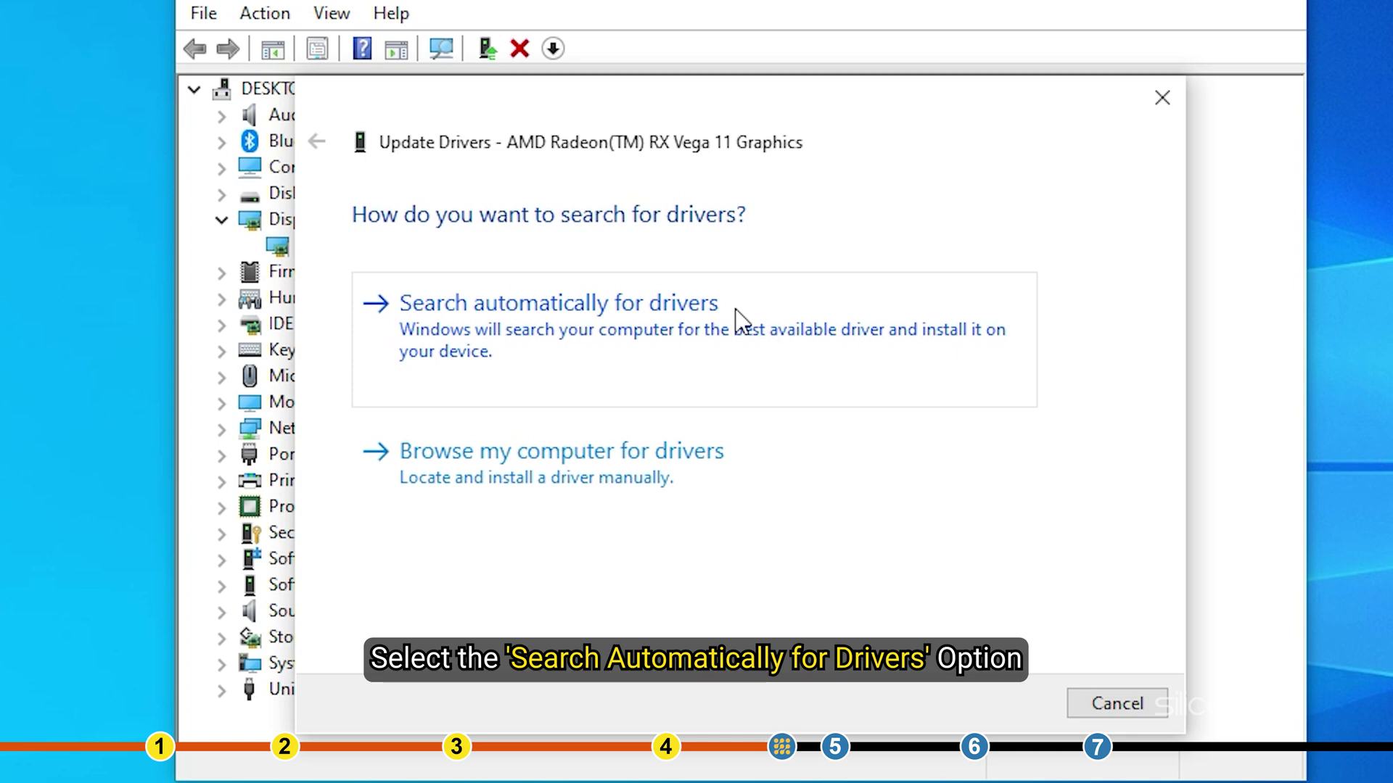
Search automatically for drivers, dismiss the best-already-installed result and close Device Manager.
left_click(735, 308)
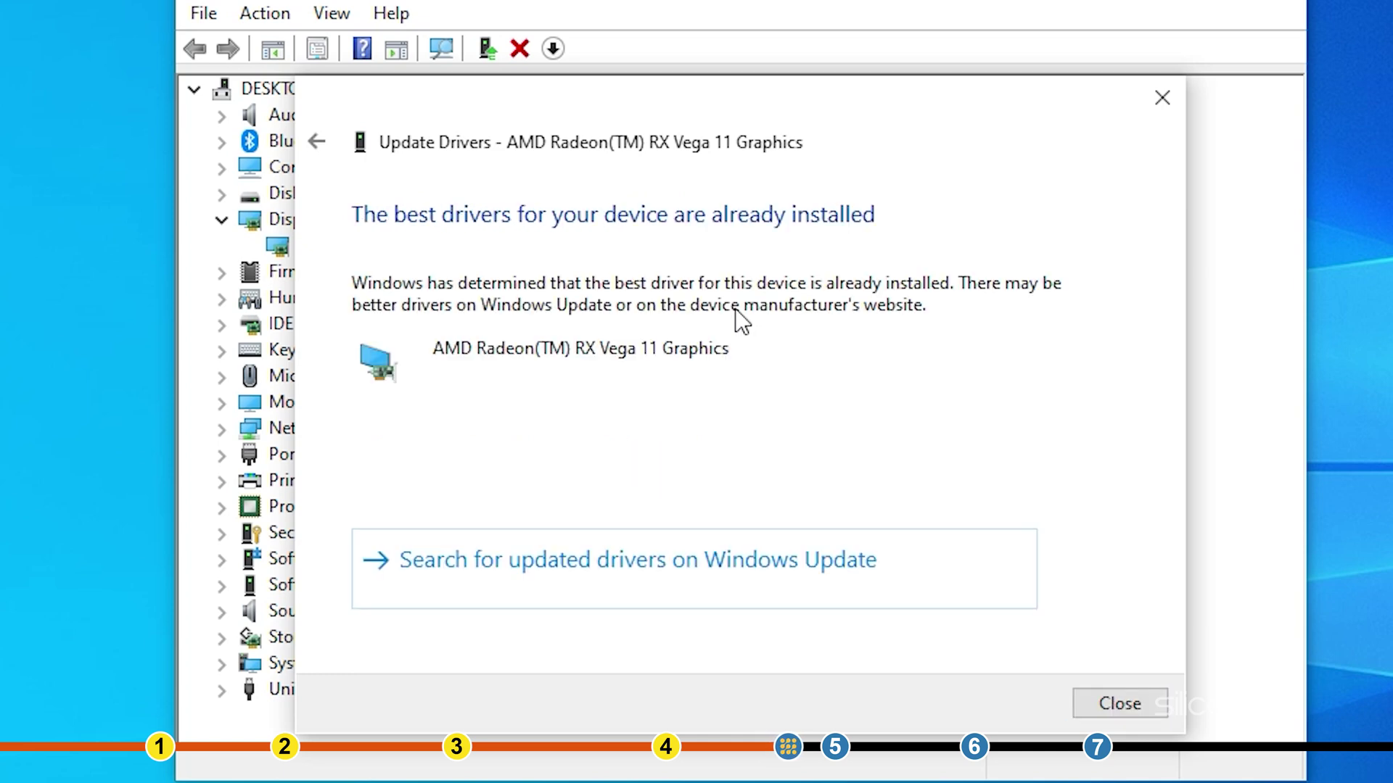
left_click(1119, 703)
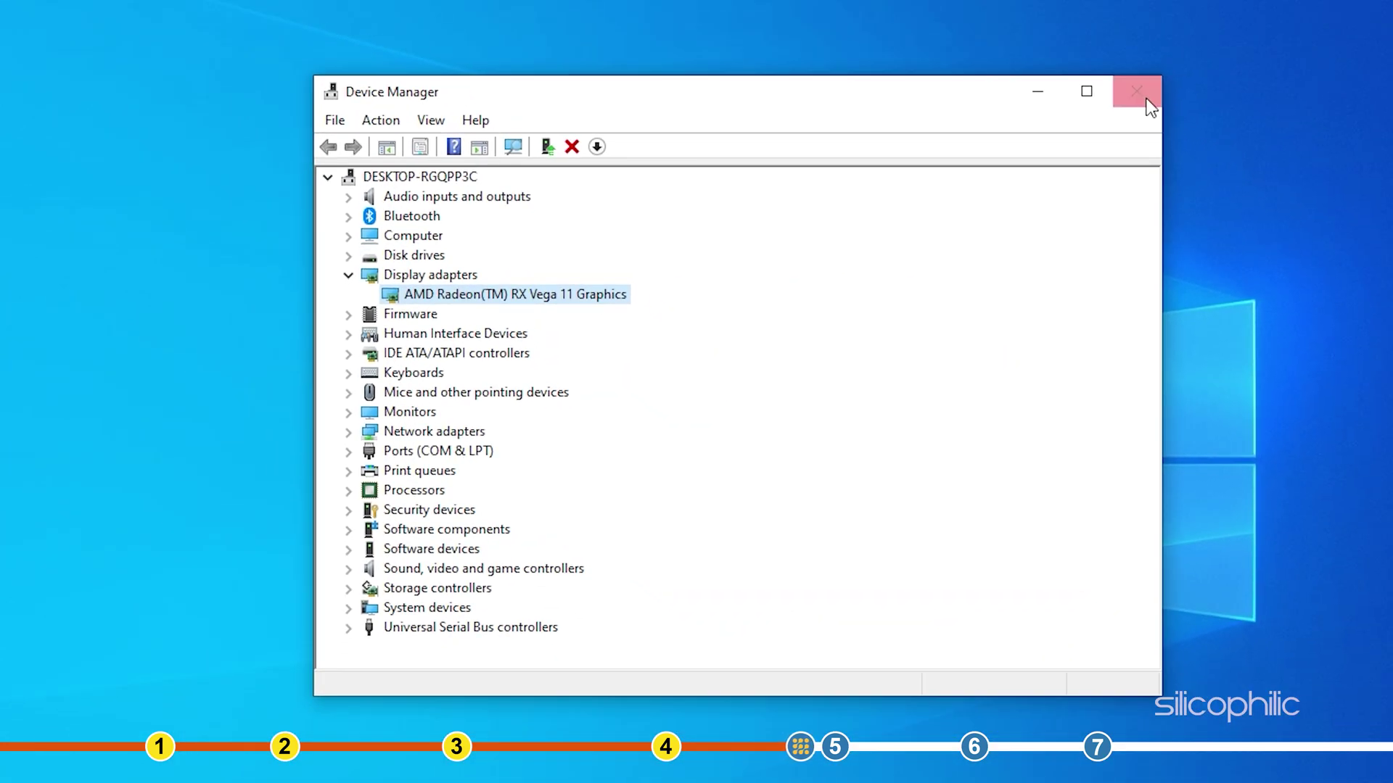
left_click(1136, 90)
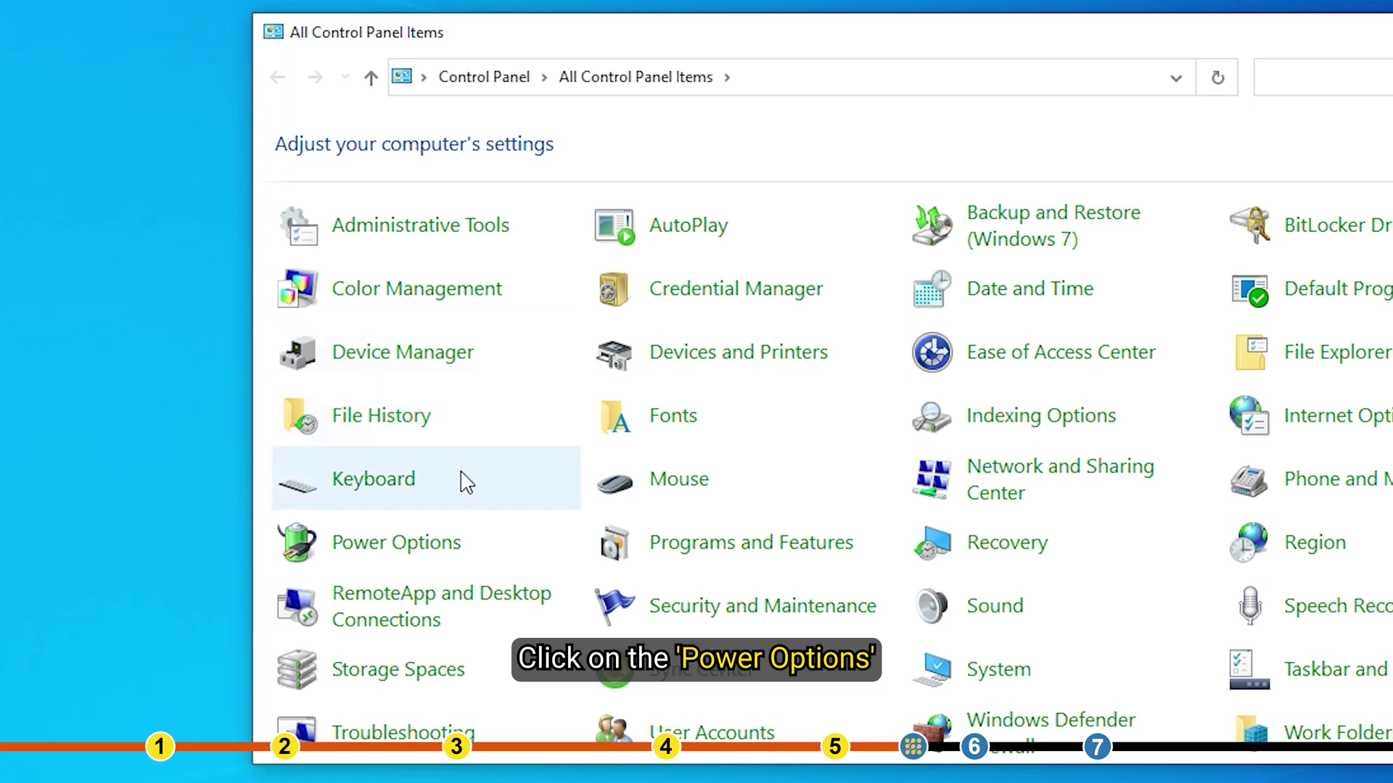
In Power Options make High performance the active plan and close the window.
left_click(390, 553)
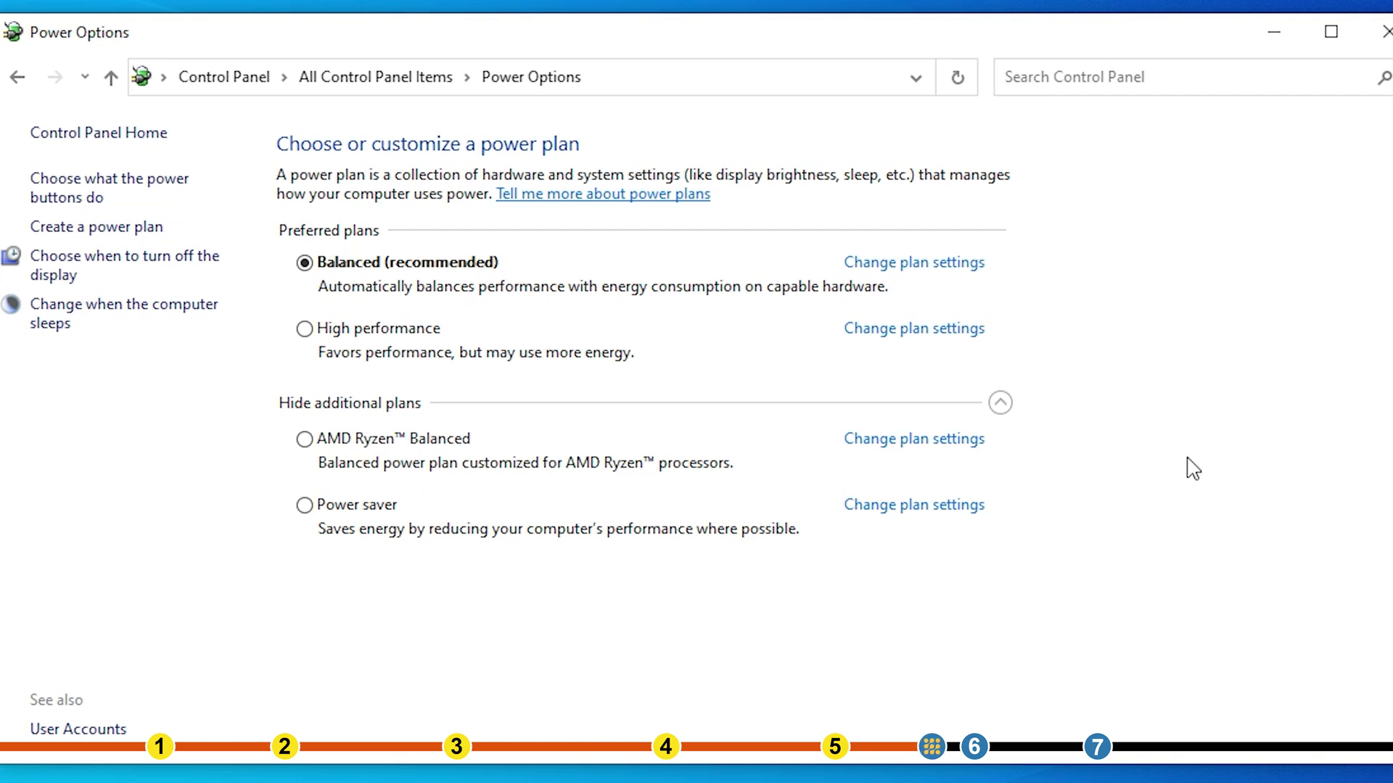
left_click(1000, 402)
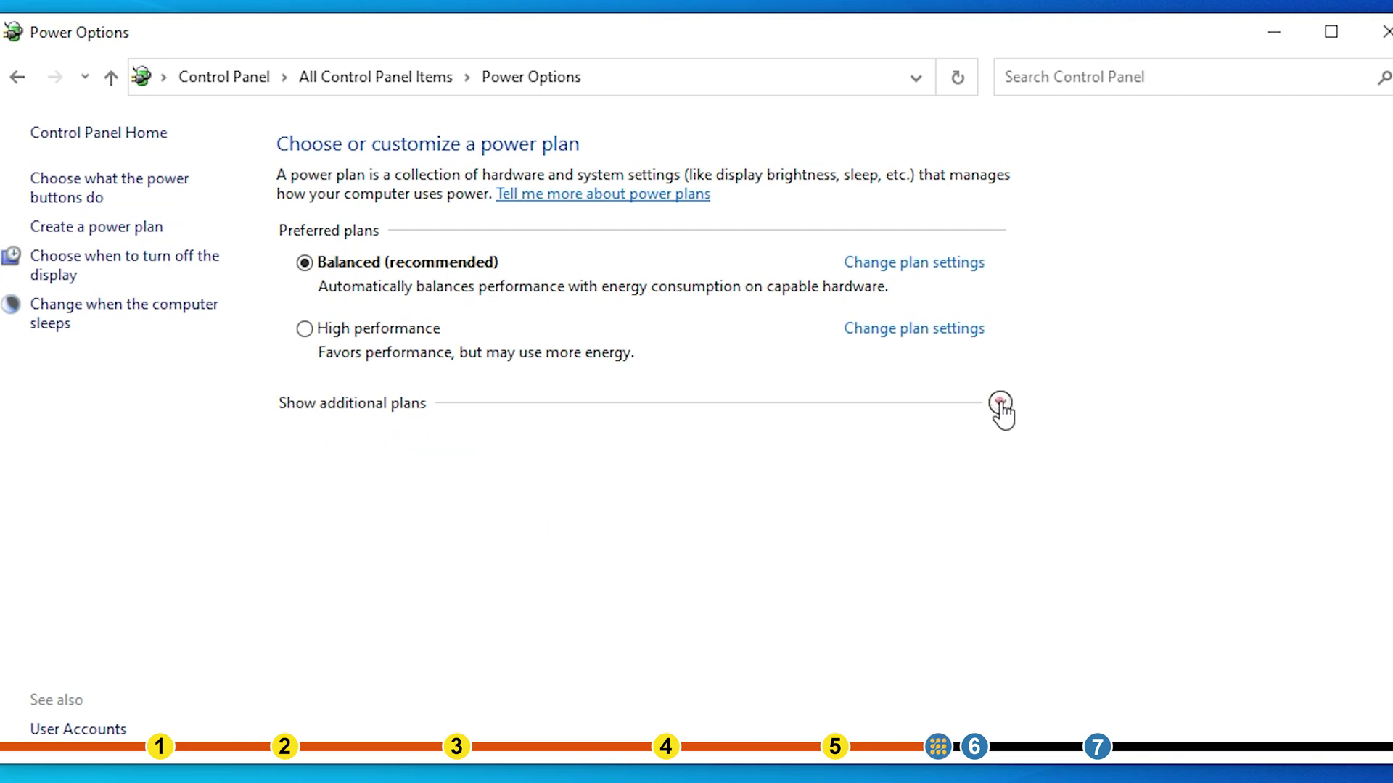
left_click(999, 404)
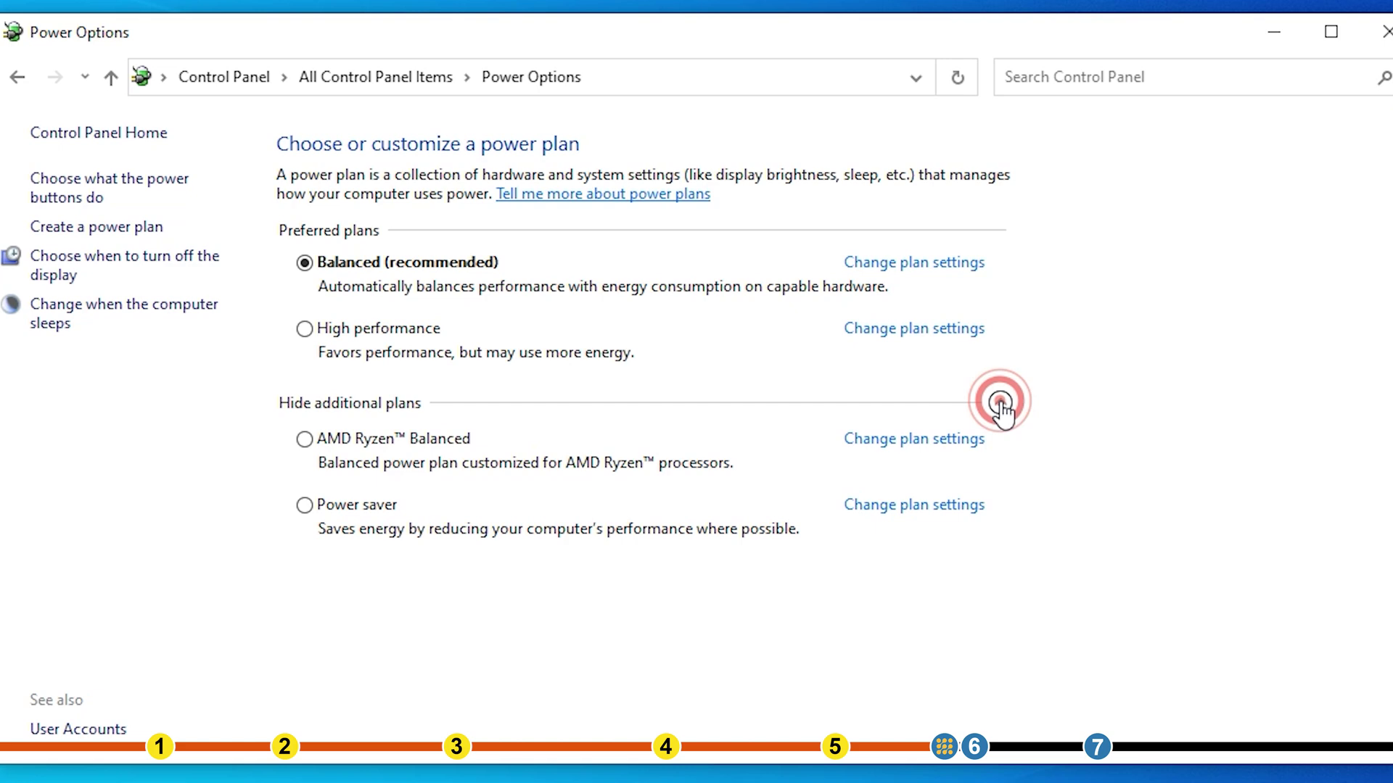
left_click(999, 405)
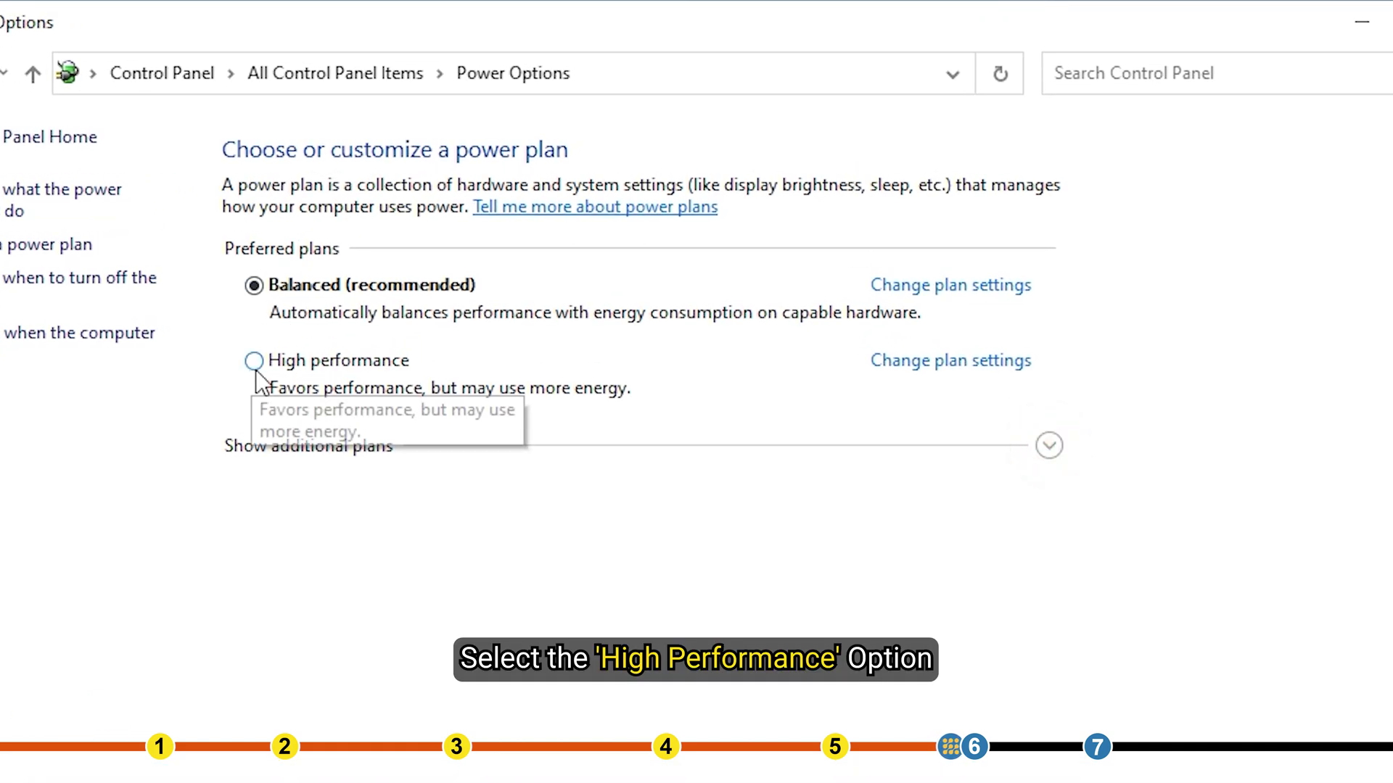
left_click(254, 362)
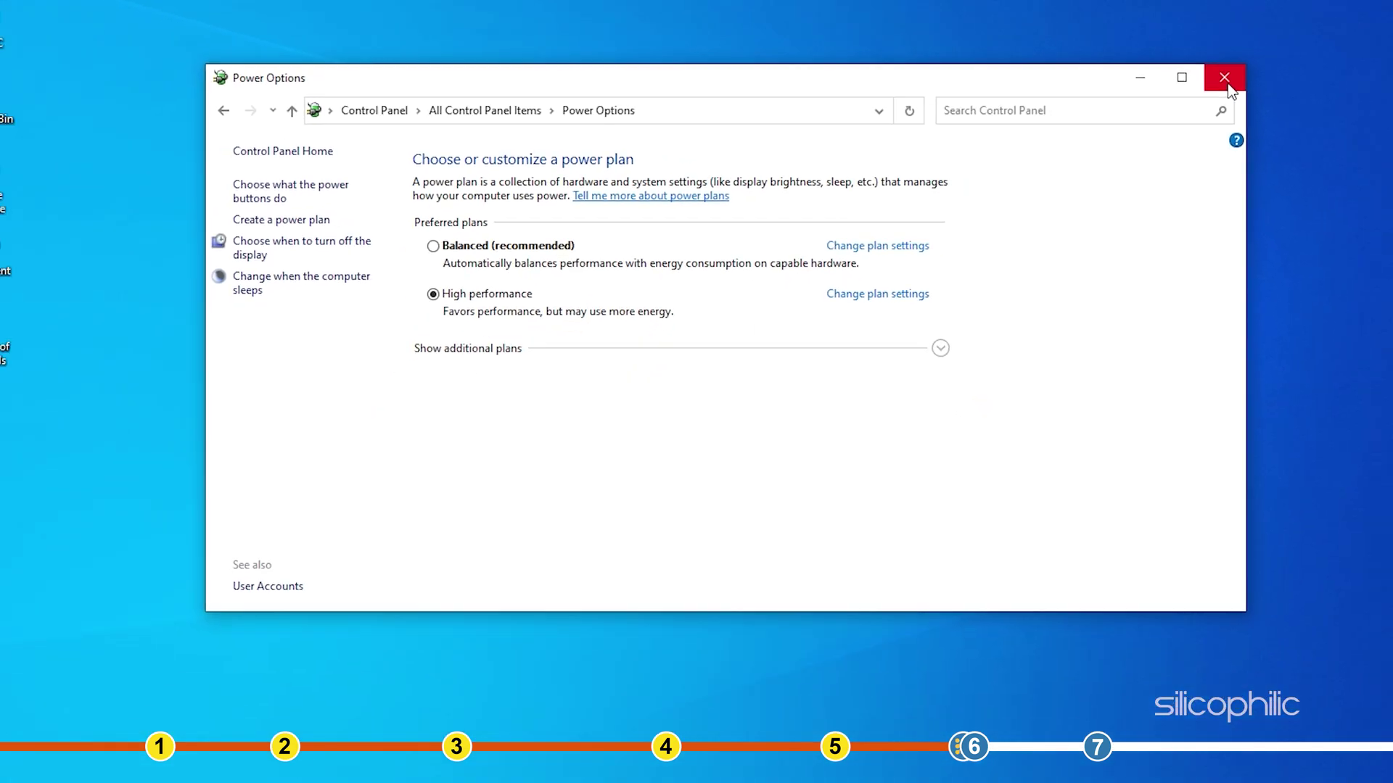
left_click(1303, 83)
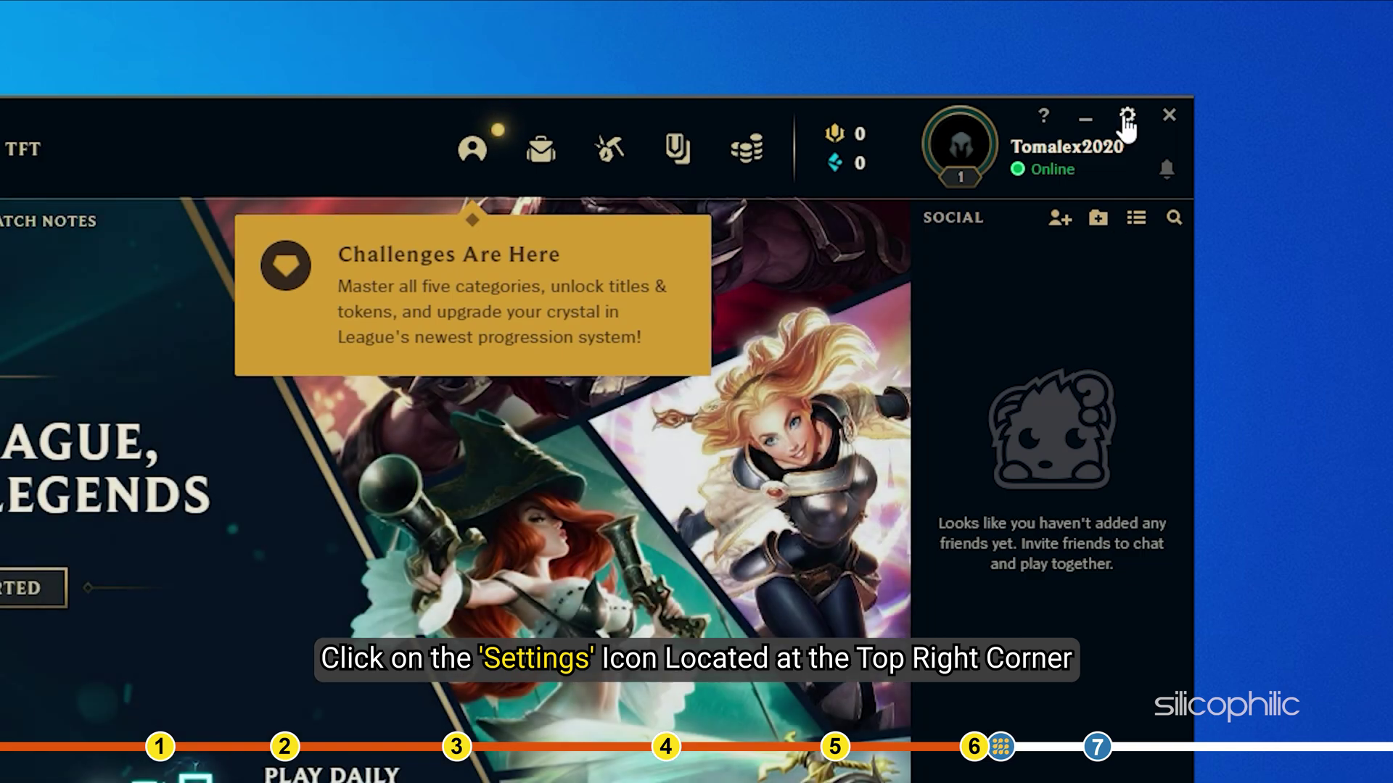
Enable Low Spec Mode under General and Prefer DX9 Legacy Mode under Game settings.
left_click(1128, 117)
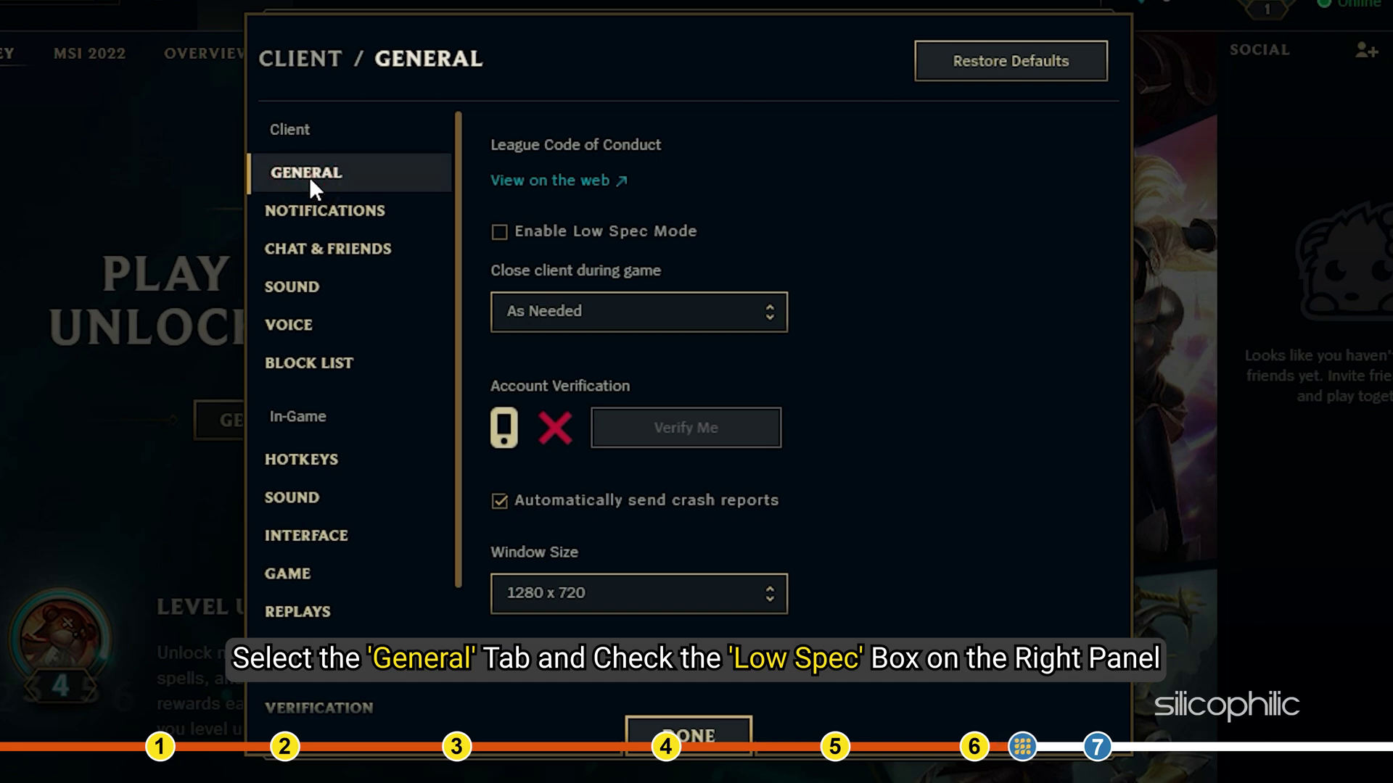
left_click(499, 233)
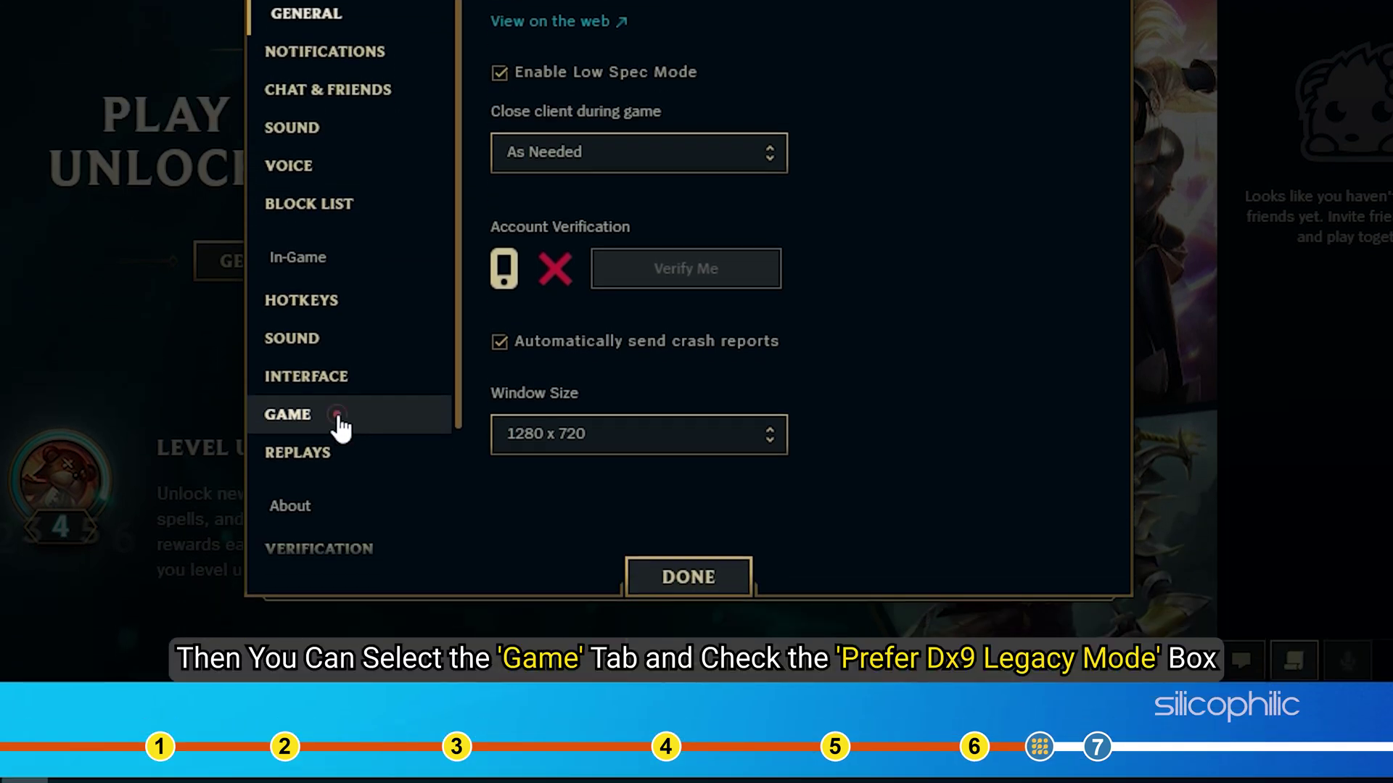
left_click(340, 423)
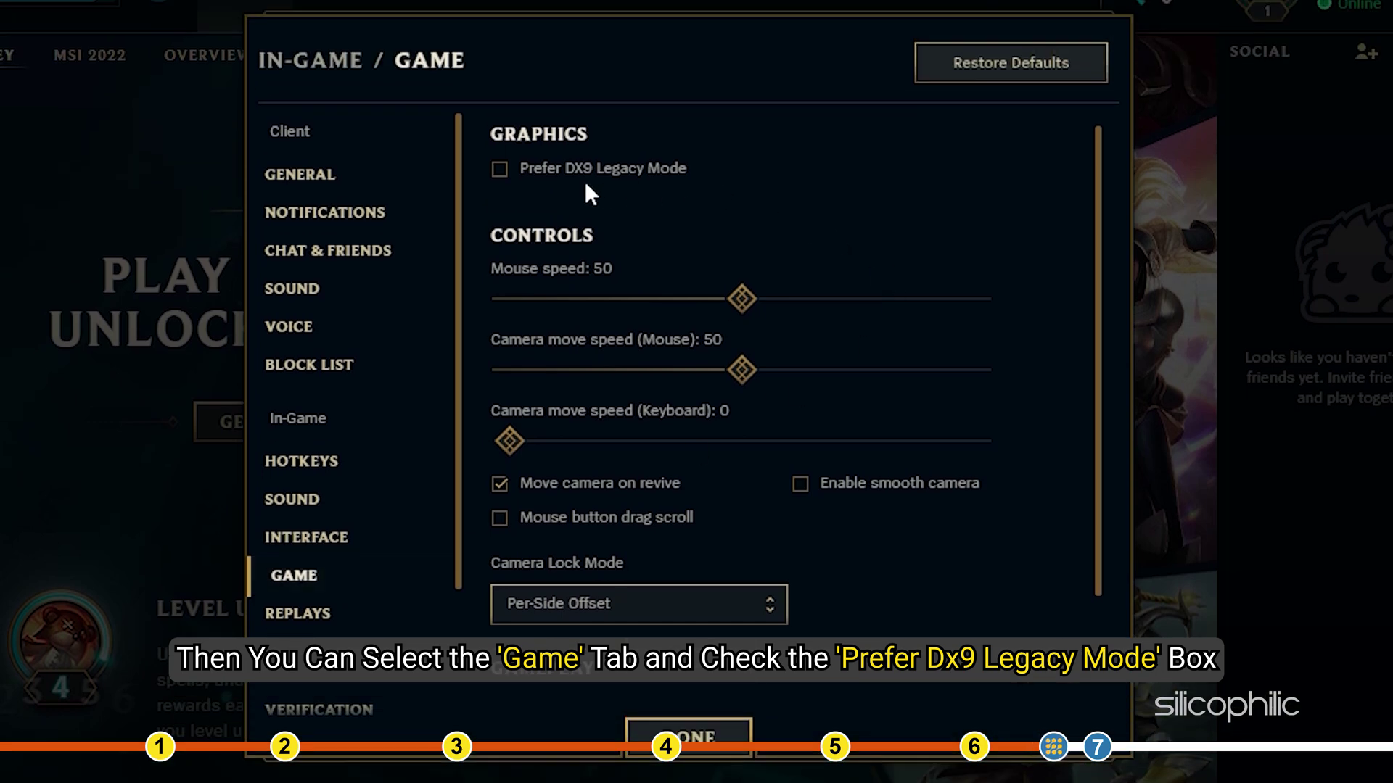
left_click(499, 168)
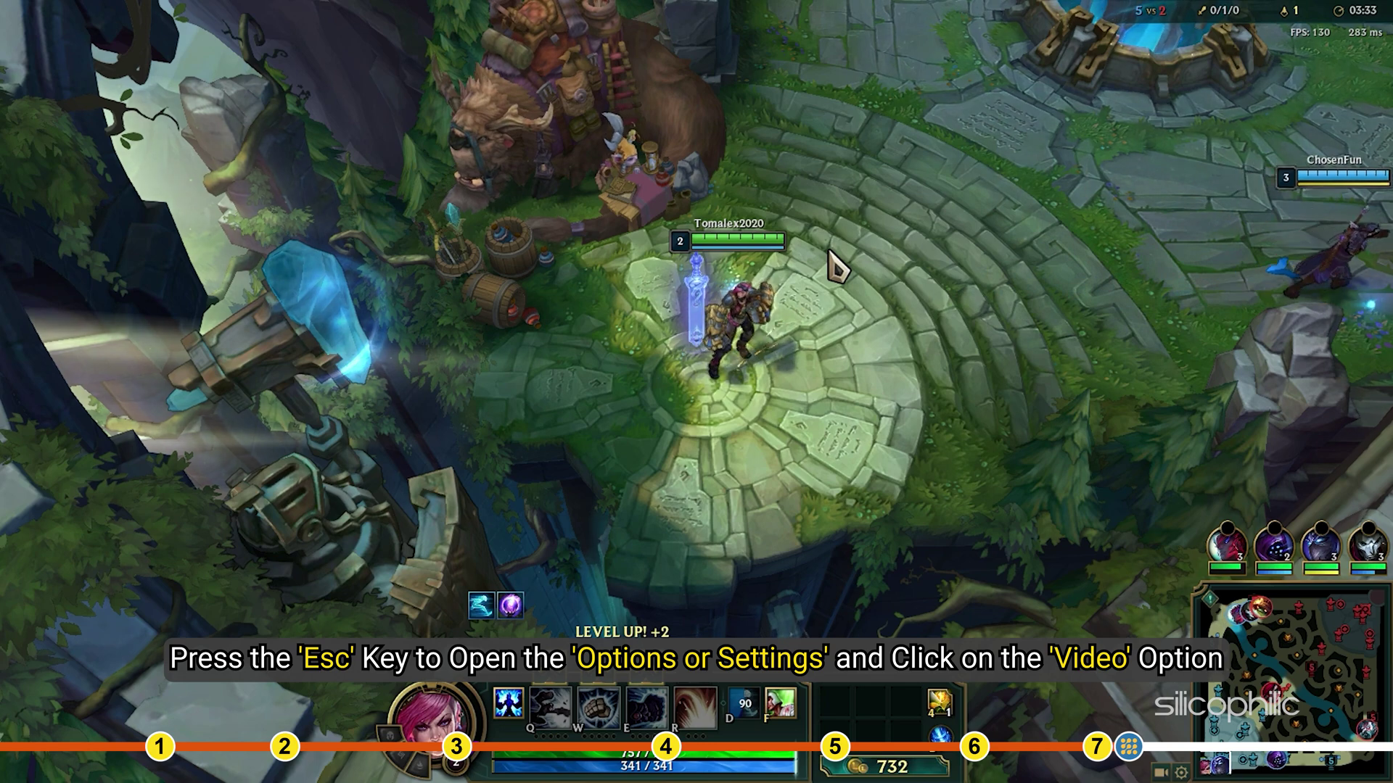
In the in-game video options, keep 1600x900 resolution and switch Window Mode to Windowed.
key("Escape")
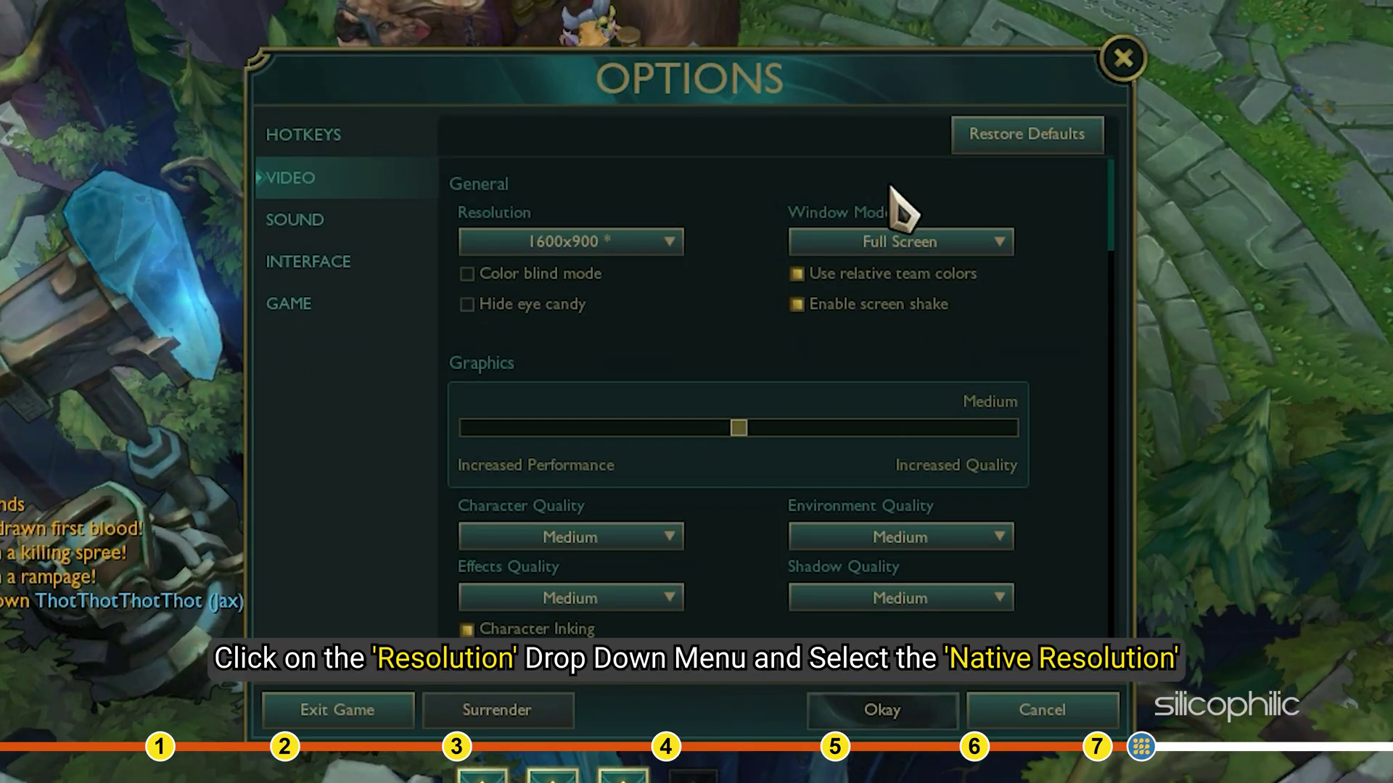
left_click(665, 242)
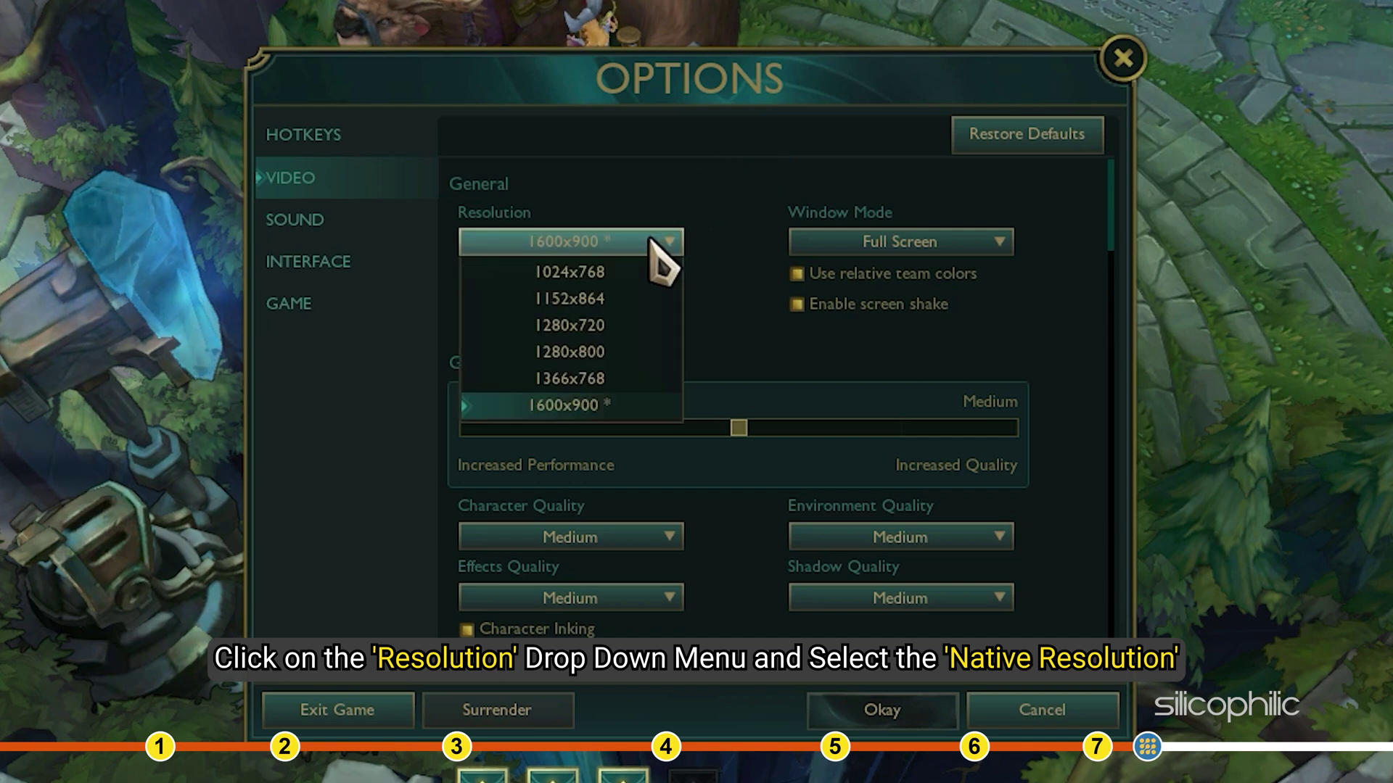
left_click(566, 404)
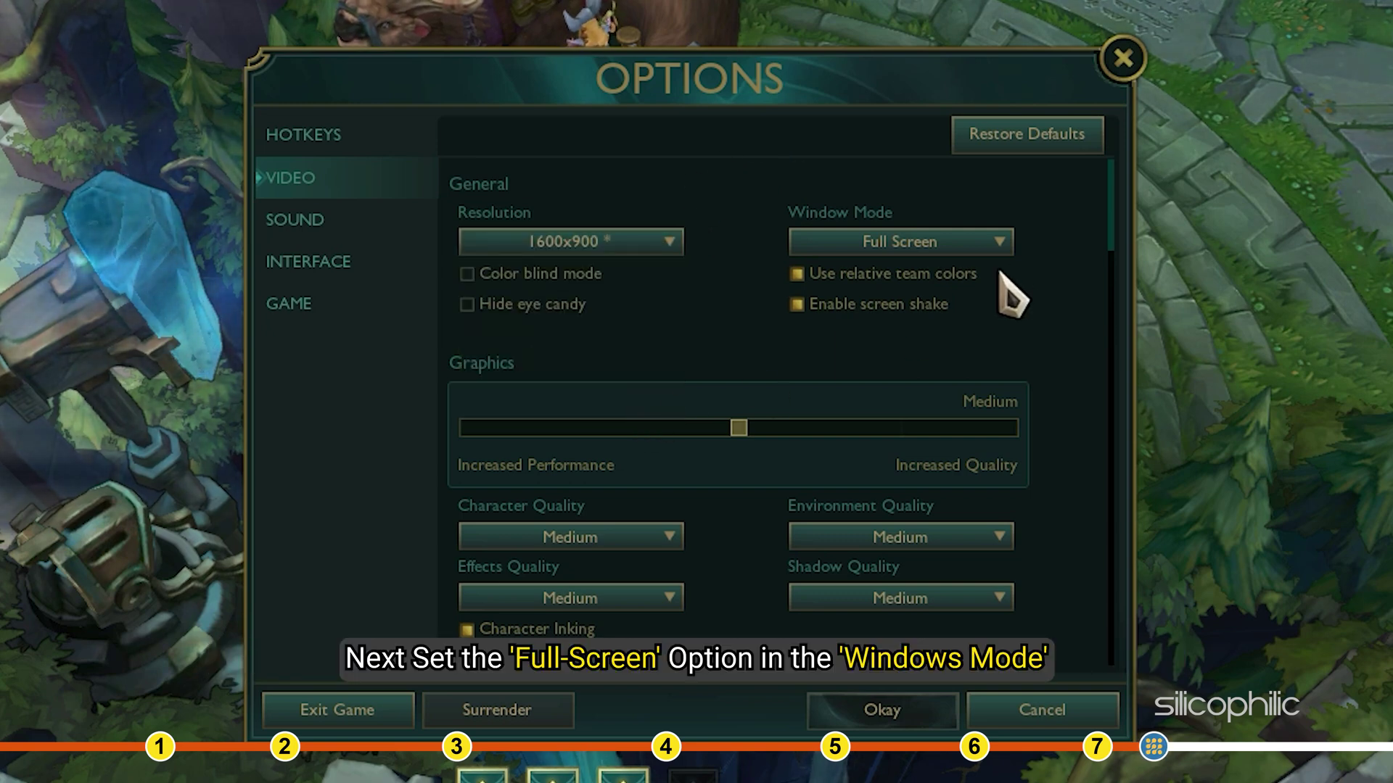
left_click(996, 242)
left_click(980, 298)
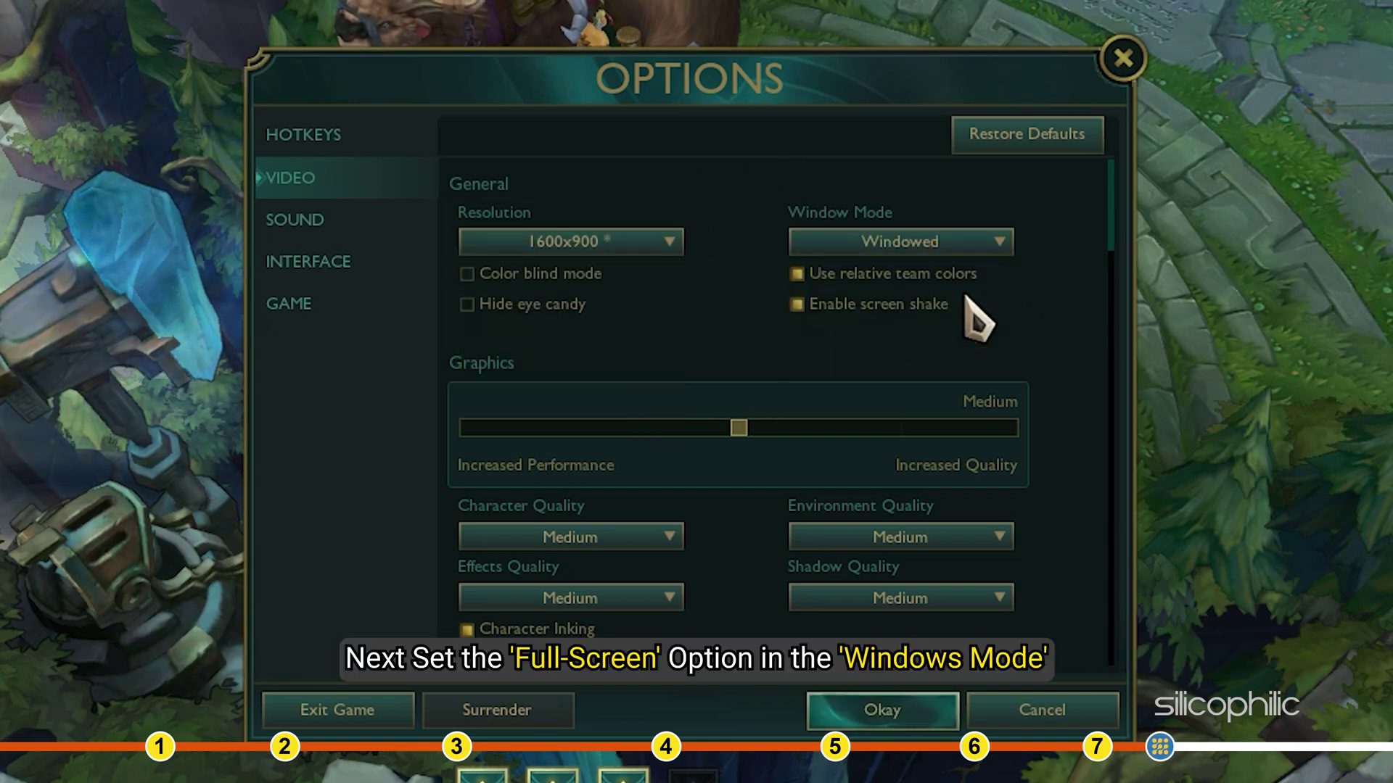
scroll(709, 337, "down", 3)
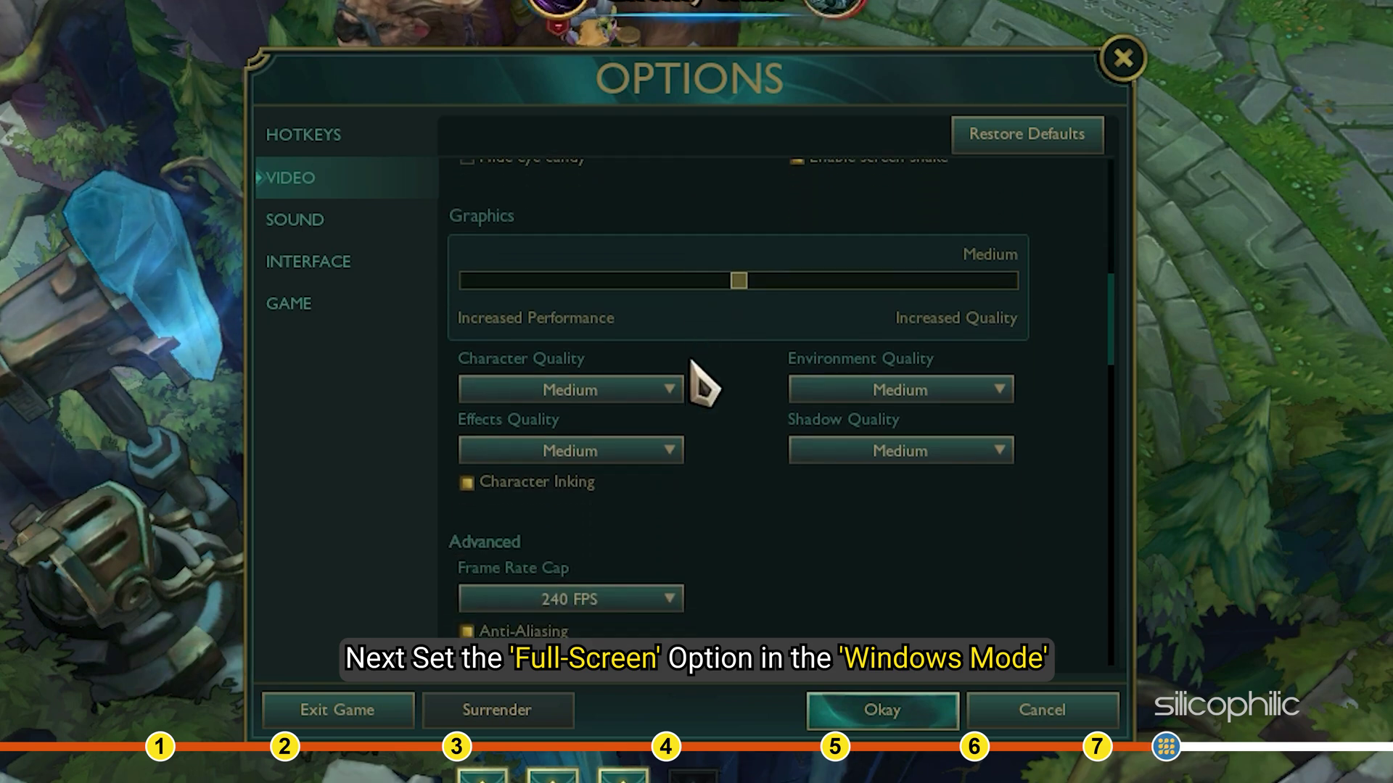
scroll(697, 370, "down", 2)
Set Character Quality to Low while keeping Environment Quality at Medium.
left_click(652, 383)
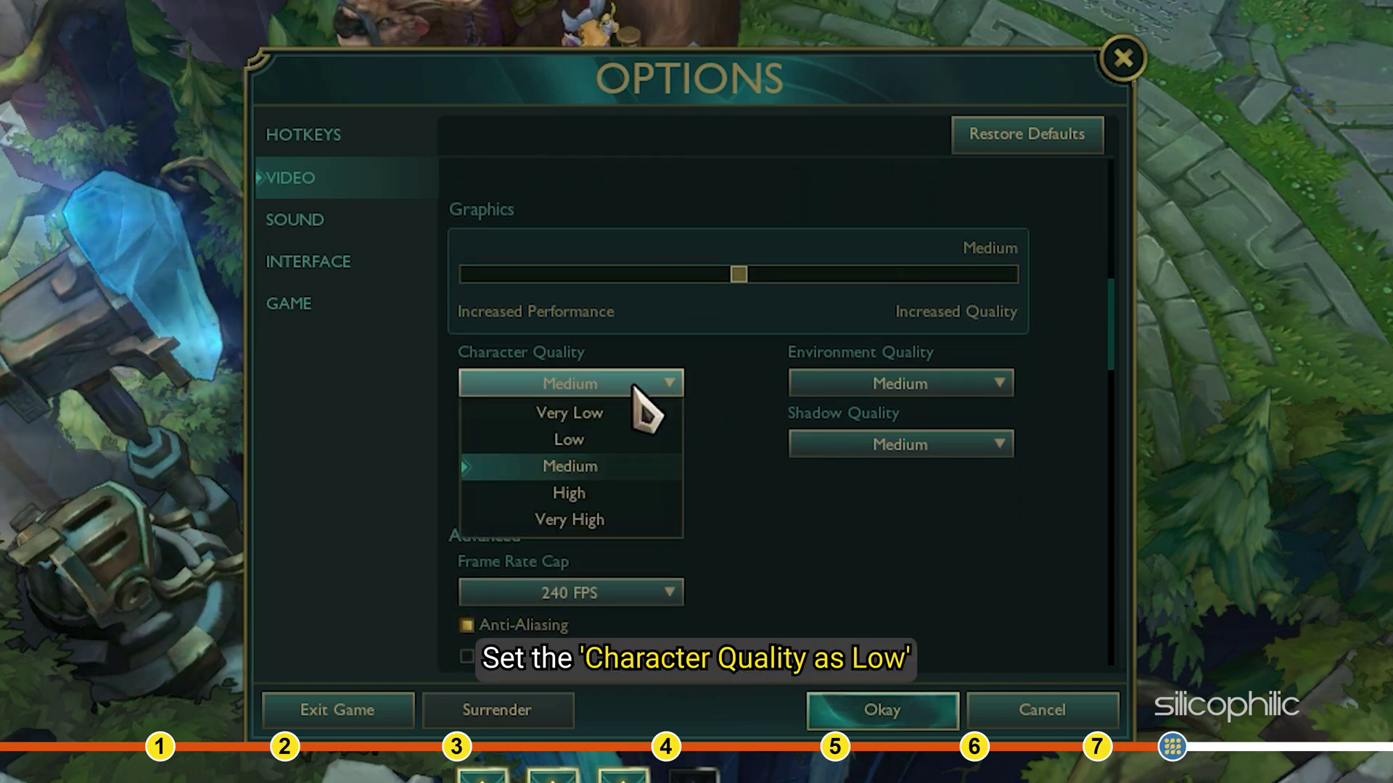
left_click(569, 439)
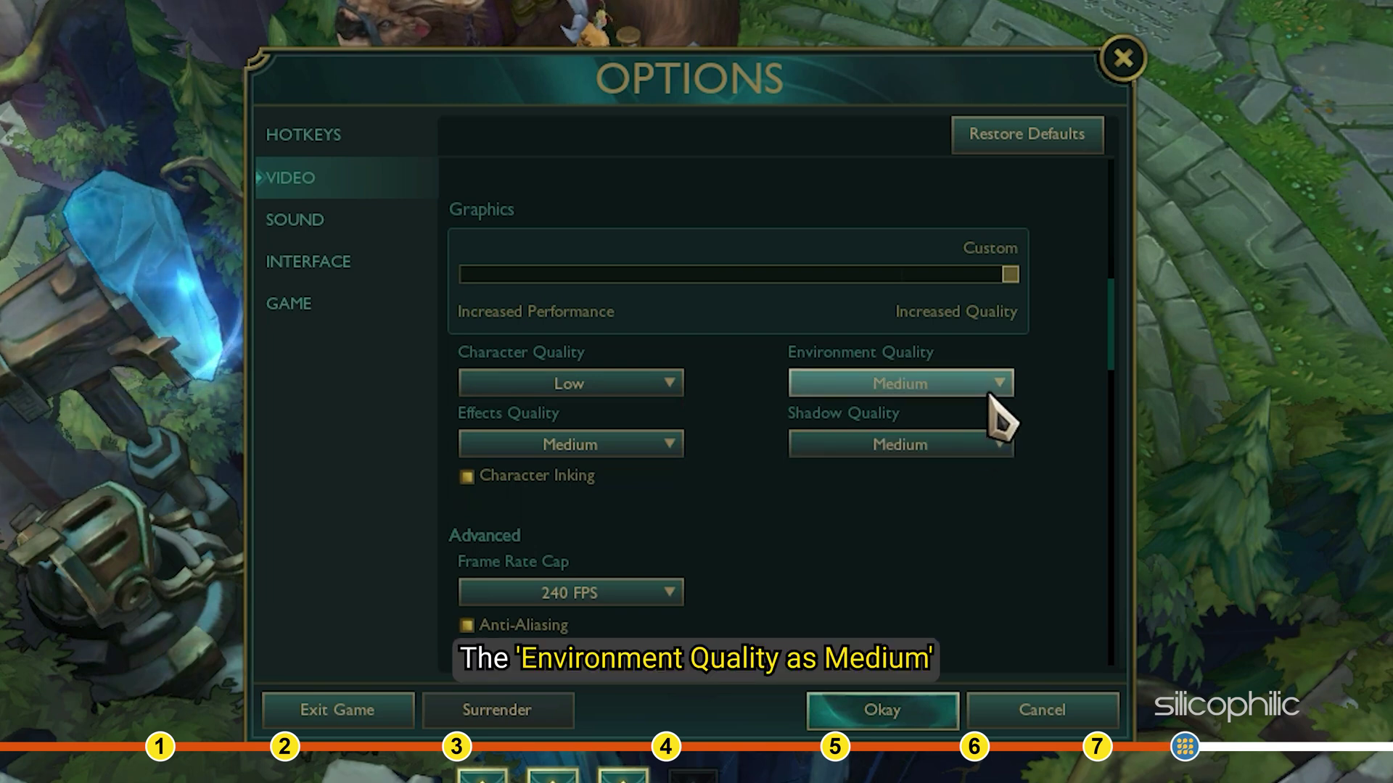
left_click(999, 386)
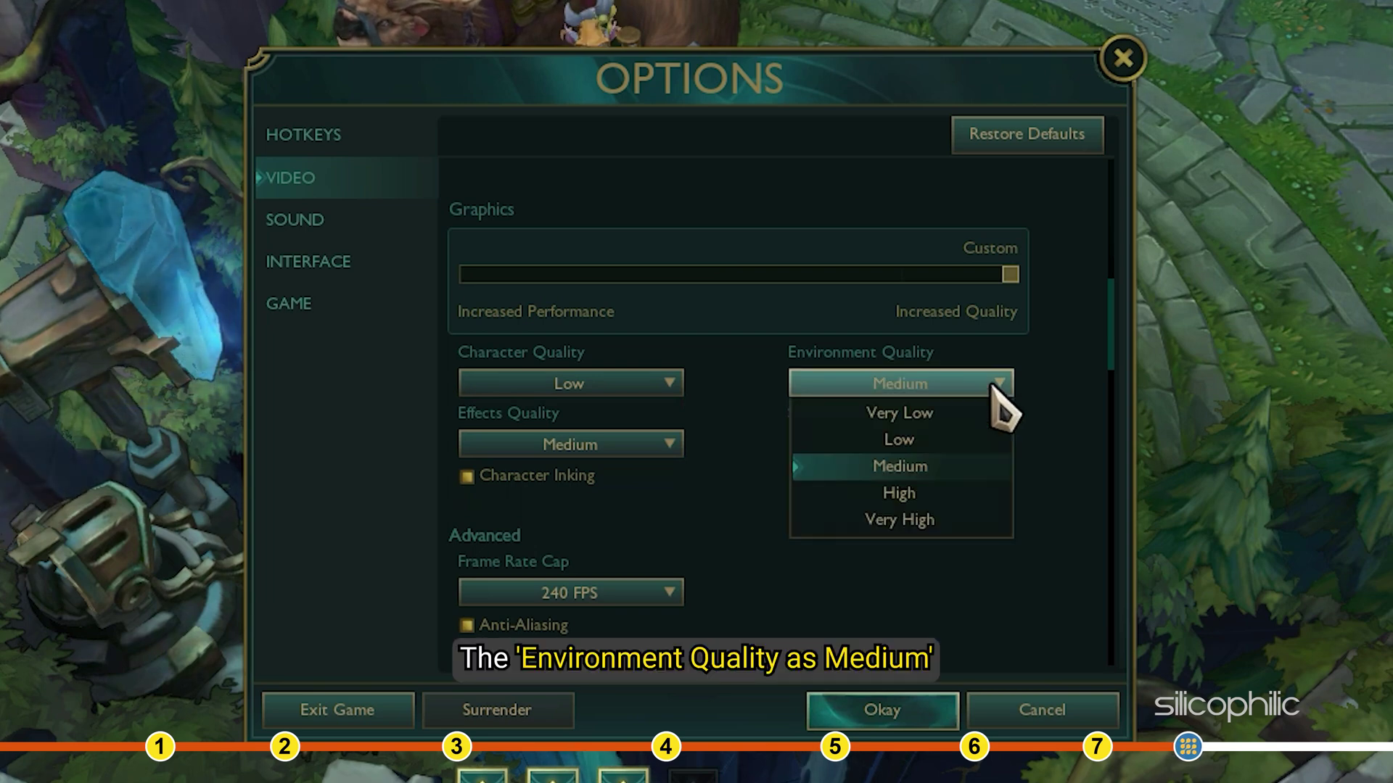
left_click(947, 466)
Set Effects to Very Low, Shadows to Off, and disable Character Inking.
left_click(669, 444)
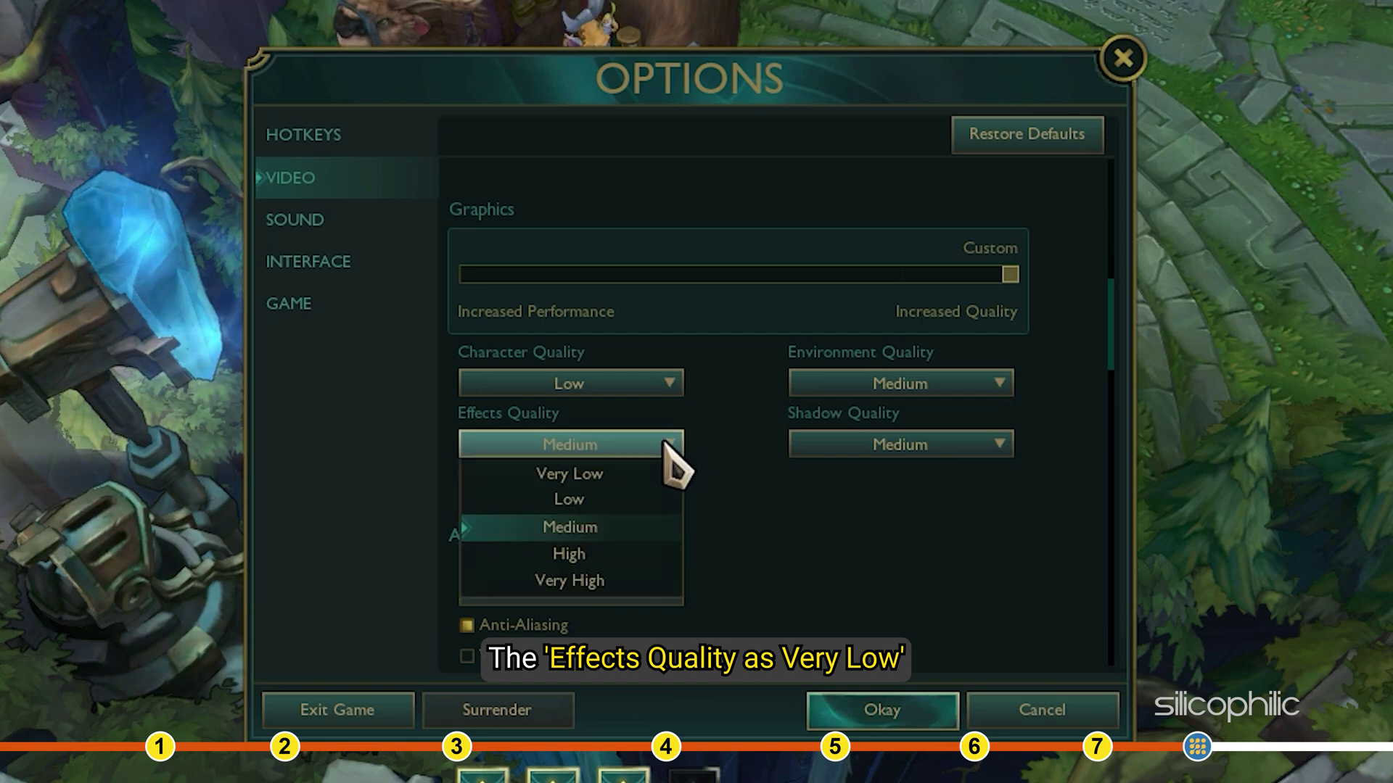
left_click(600, 479)
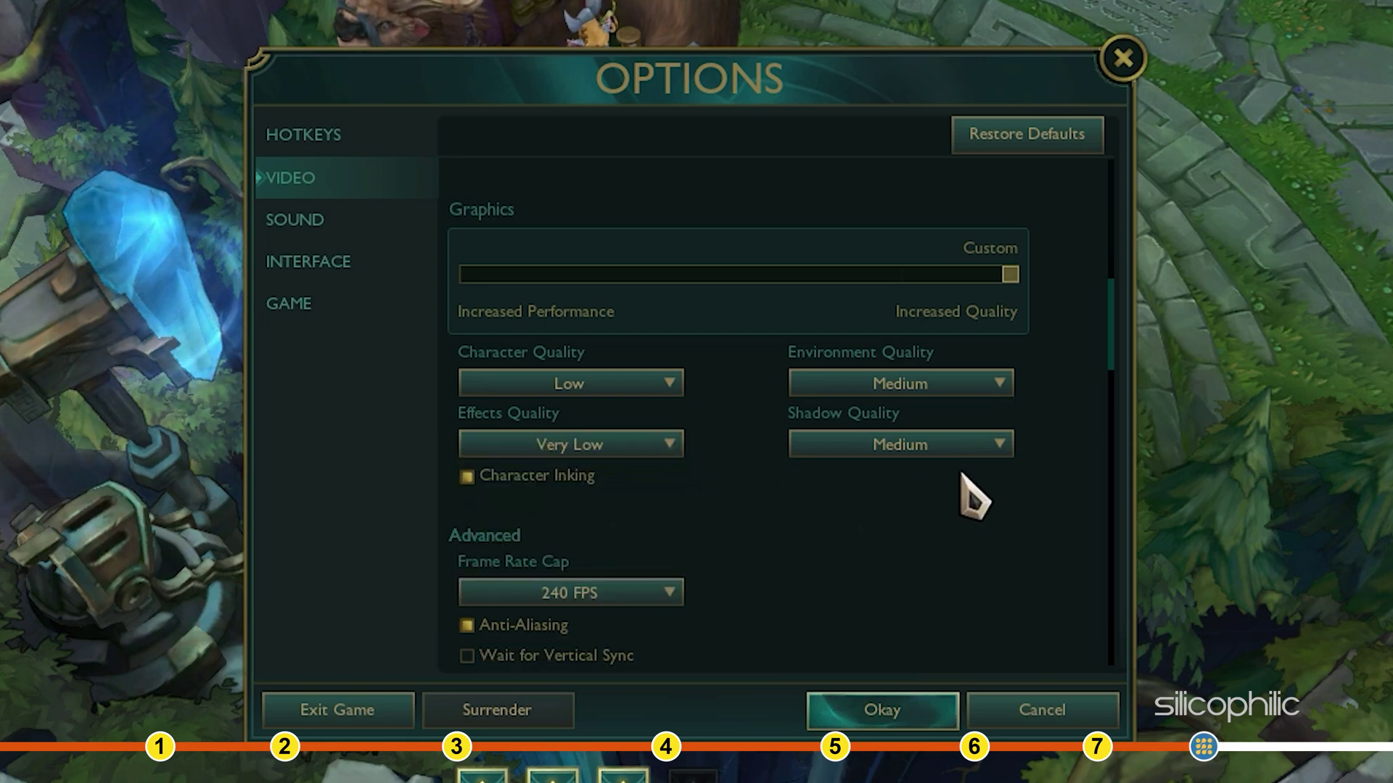
left_click(972, 444)
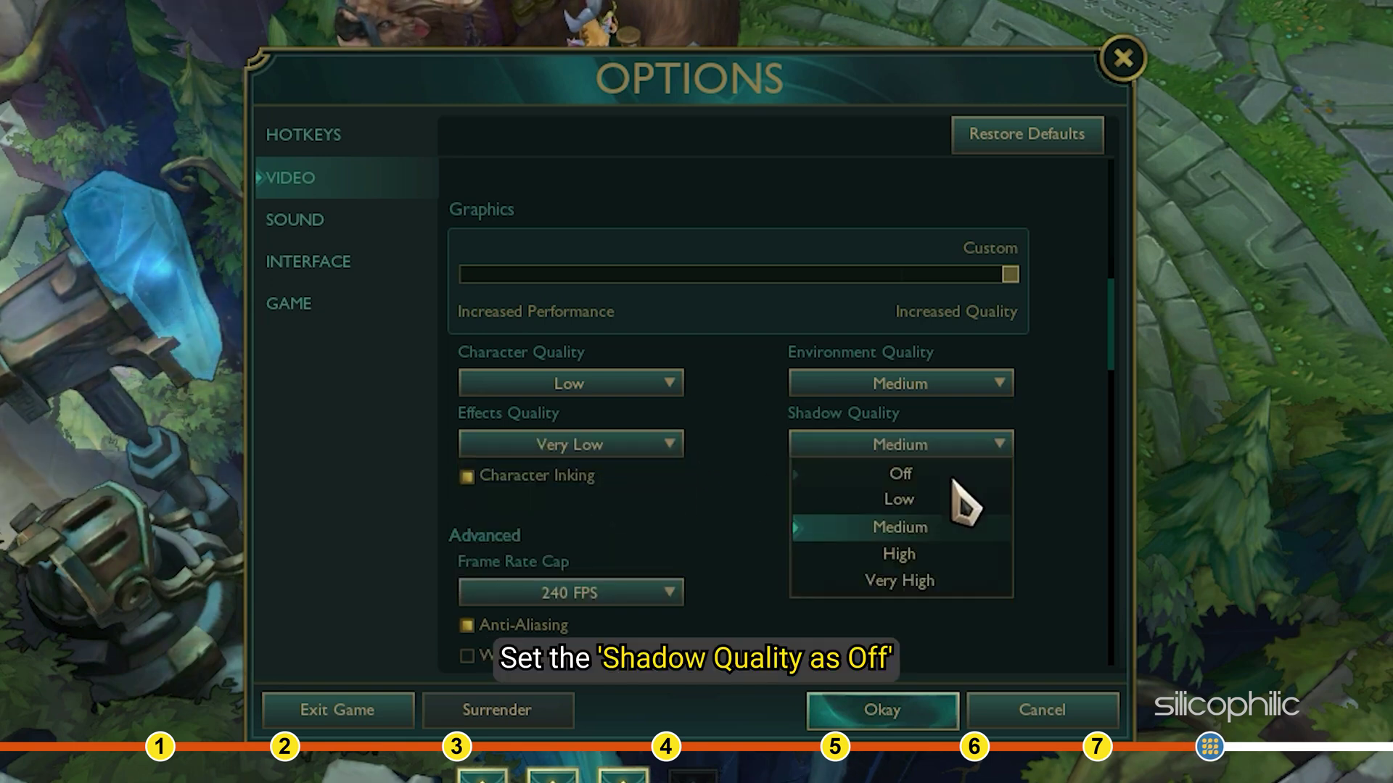
left_click(902, 472)
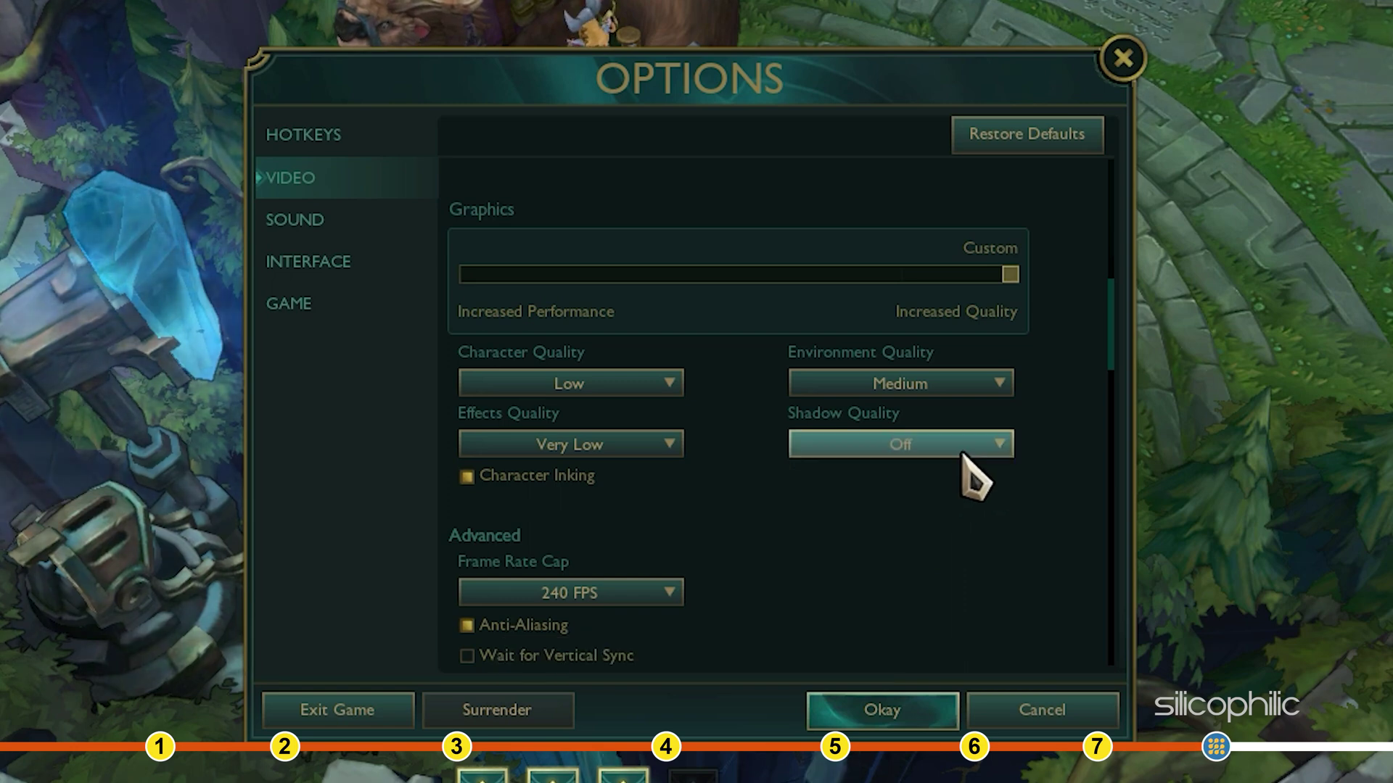
left_click(467, 477)
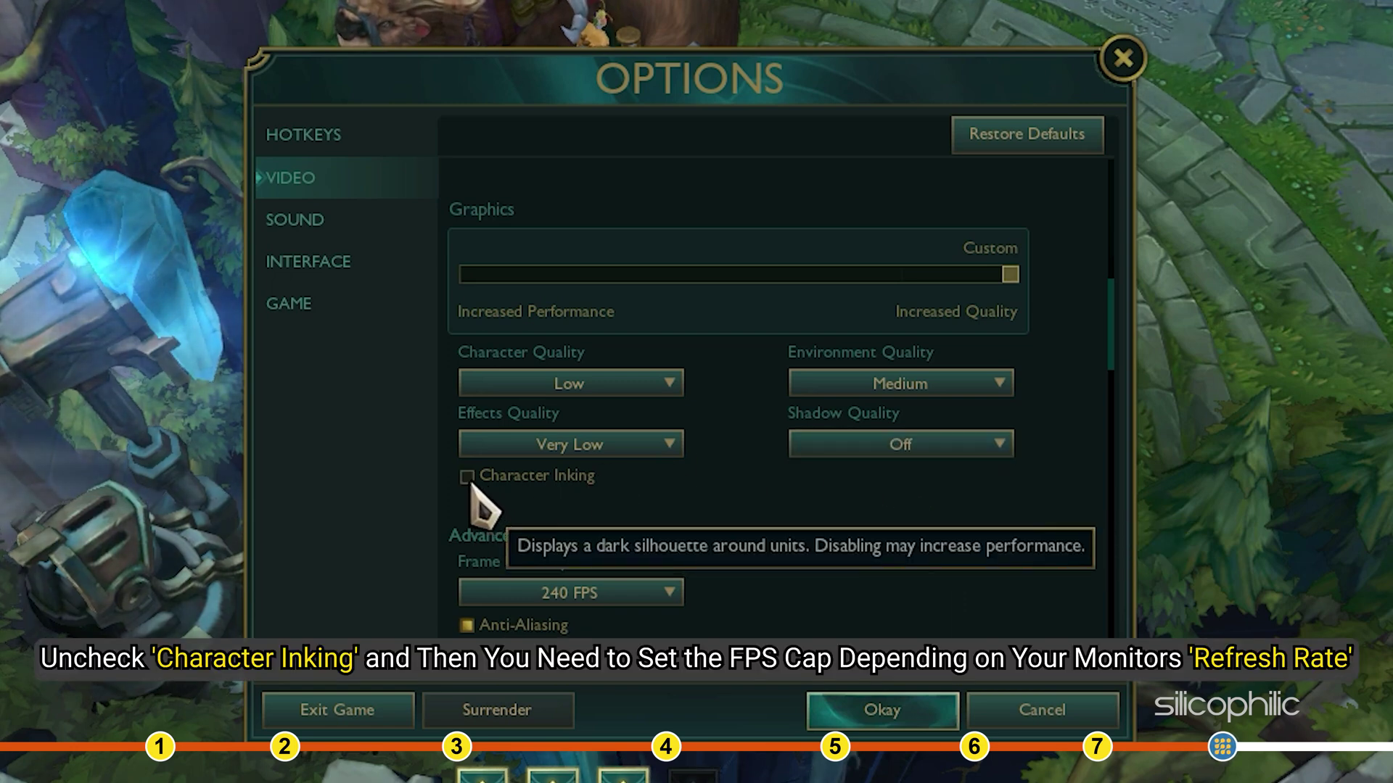
scroll(697, 511, "down", 2)
scroll(696, 511, "down", 2)
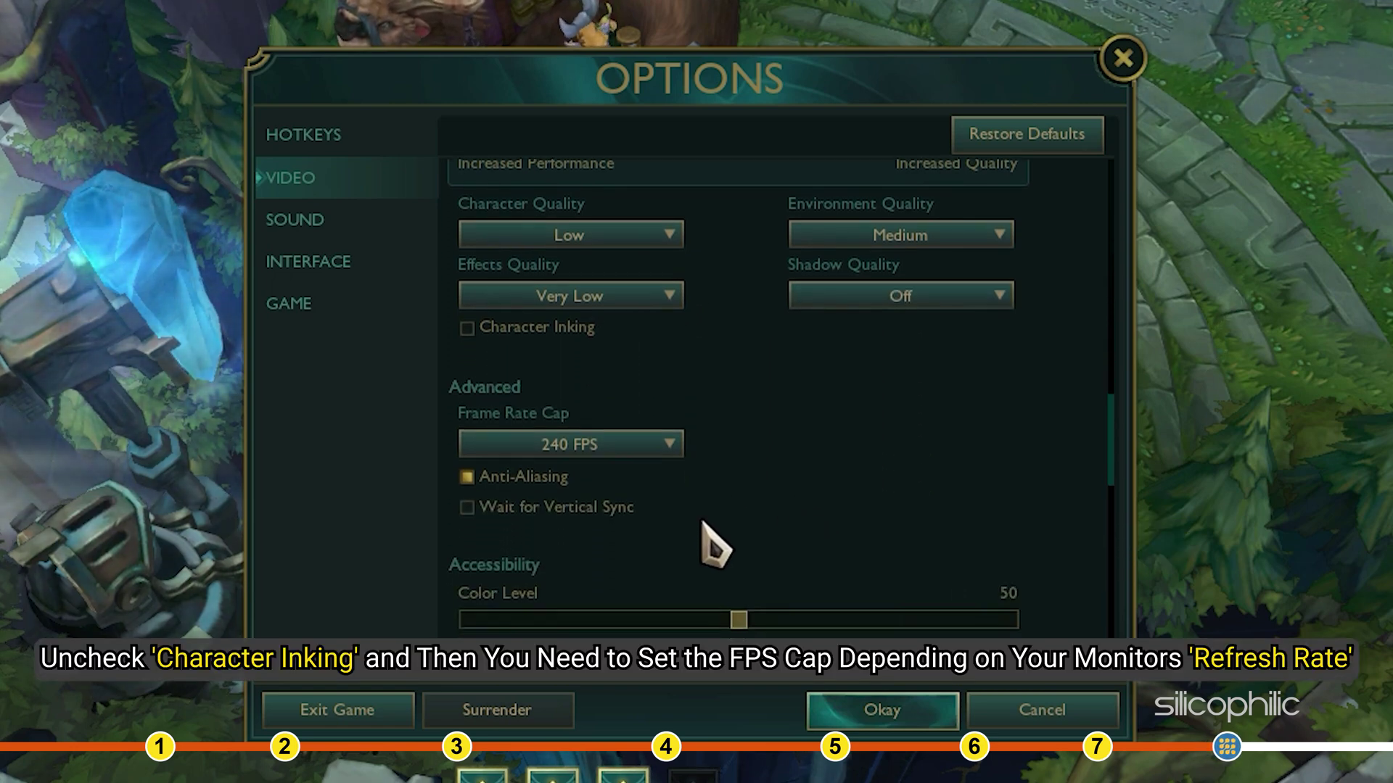
Keep the 240 FPS frame-rate cap and uncheck Anti-Aliasing.
left_click(634, 446)
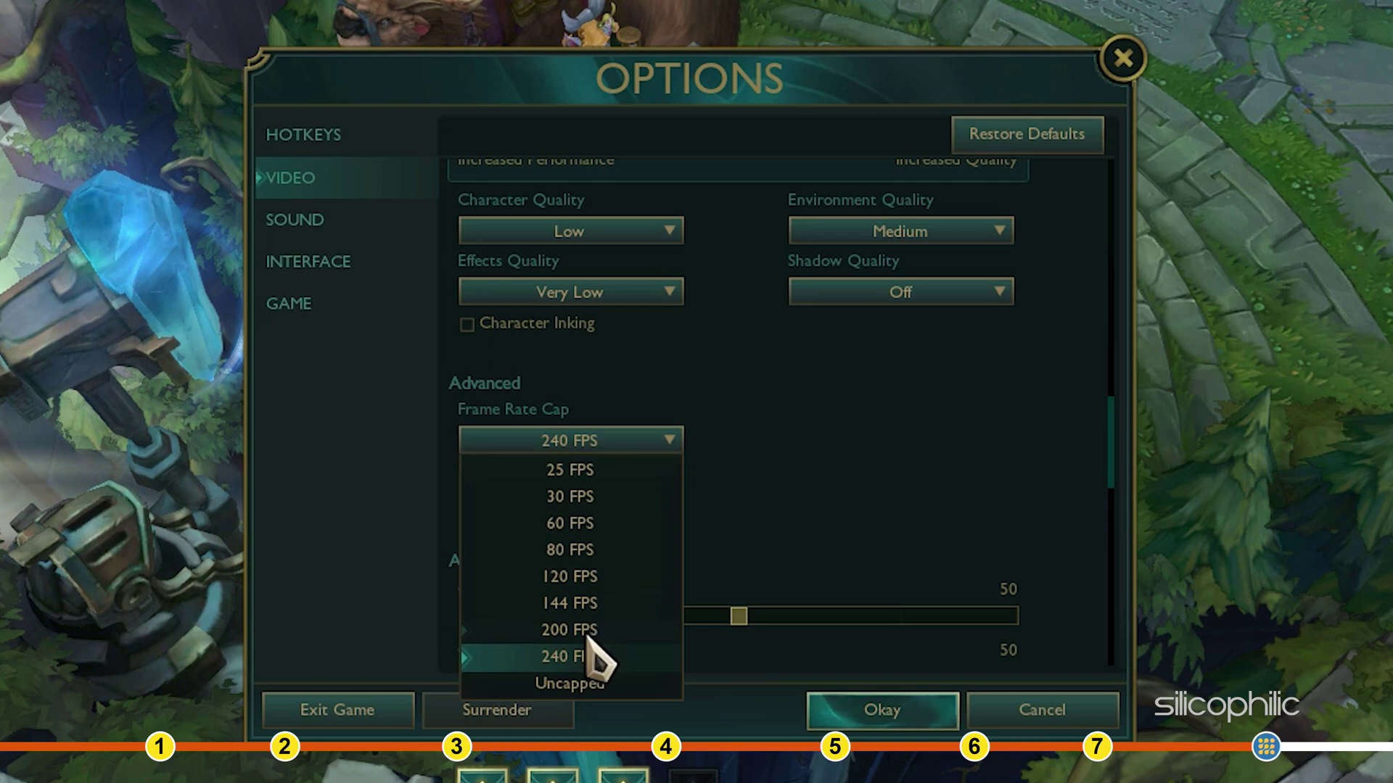
left_click(595, 688)
left_click(464, 472)
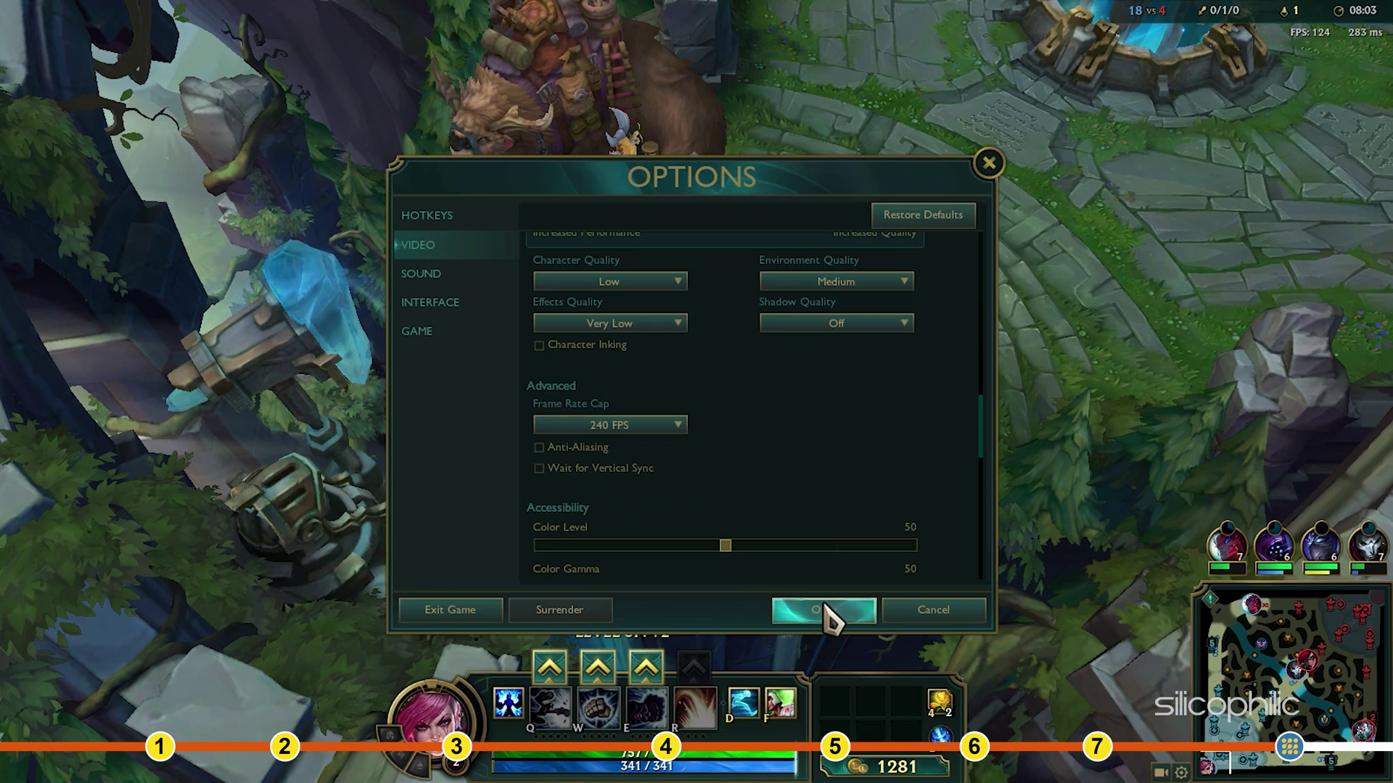
Apply the video settings and walk the champion out toward the upper right of the map.
left_click(881, 714)
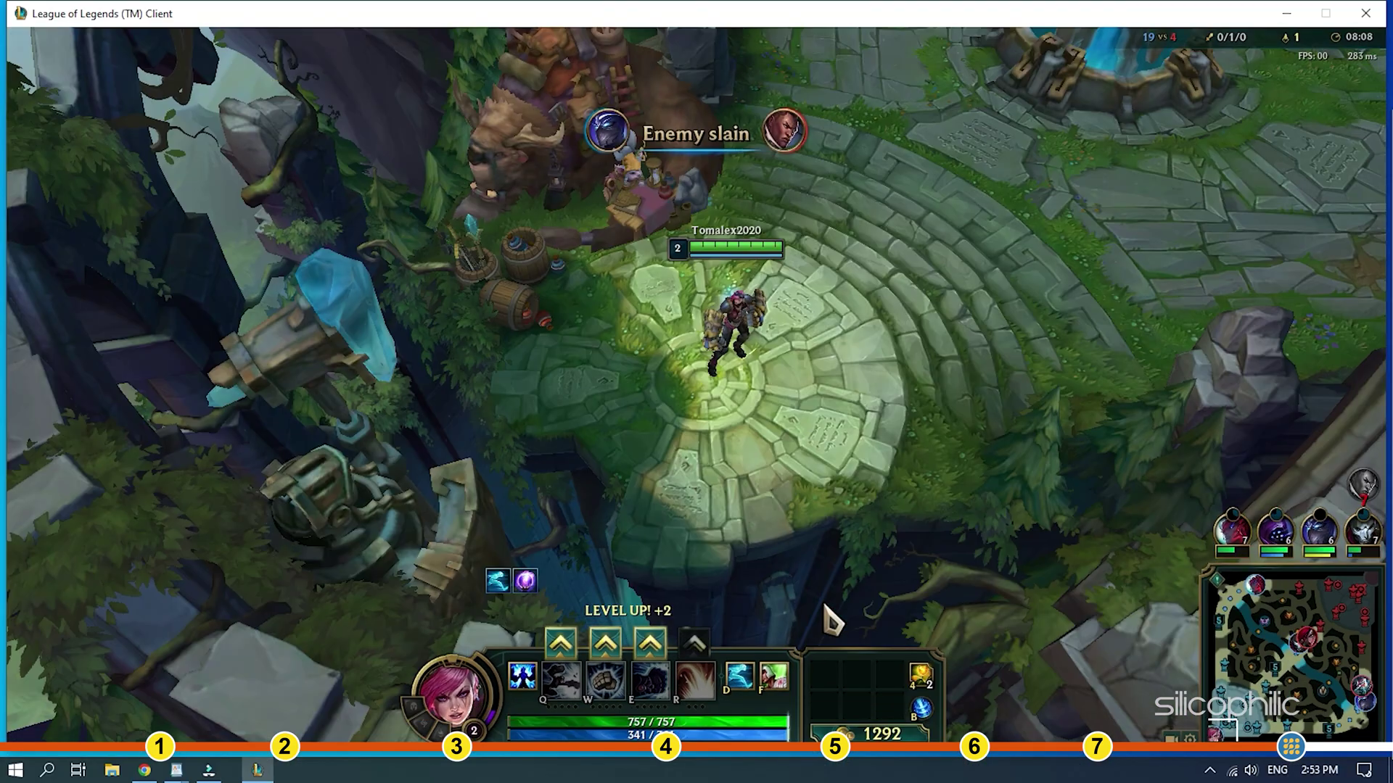
right_click(1012, 297)
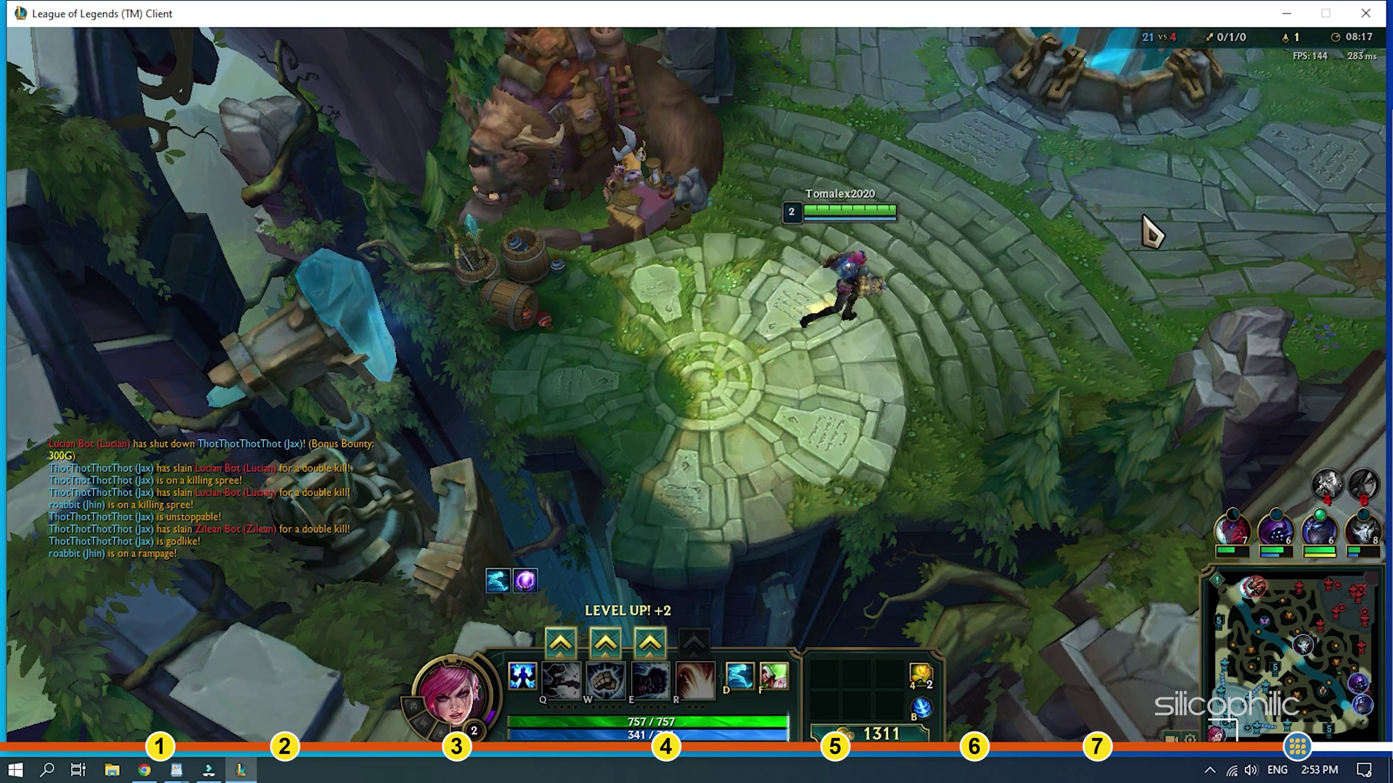
right_click(1271, 180)
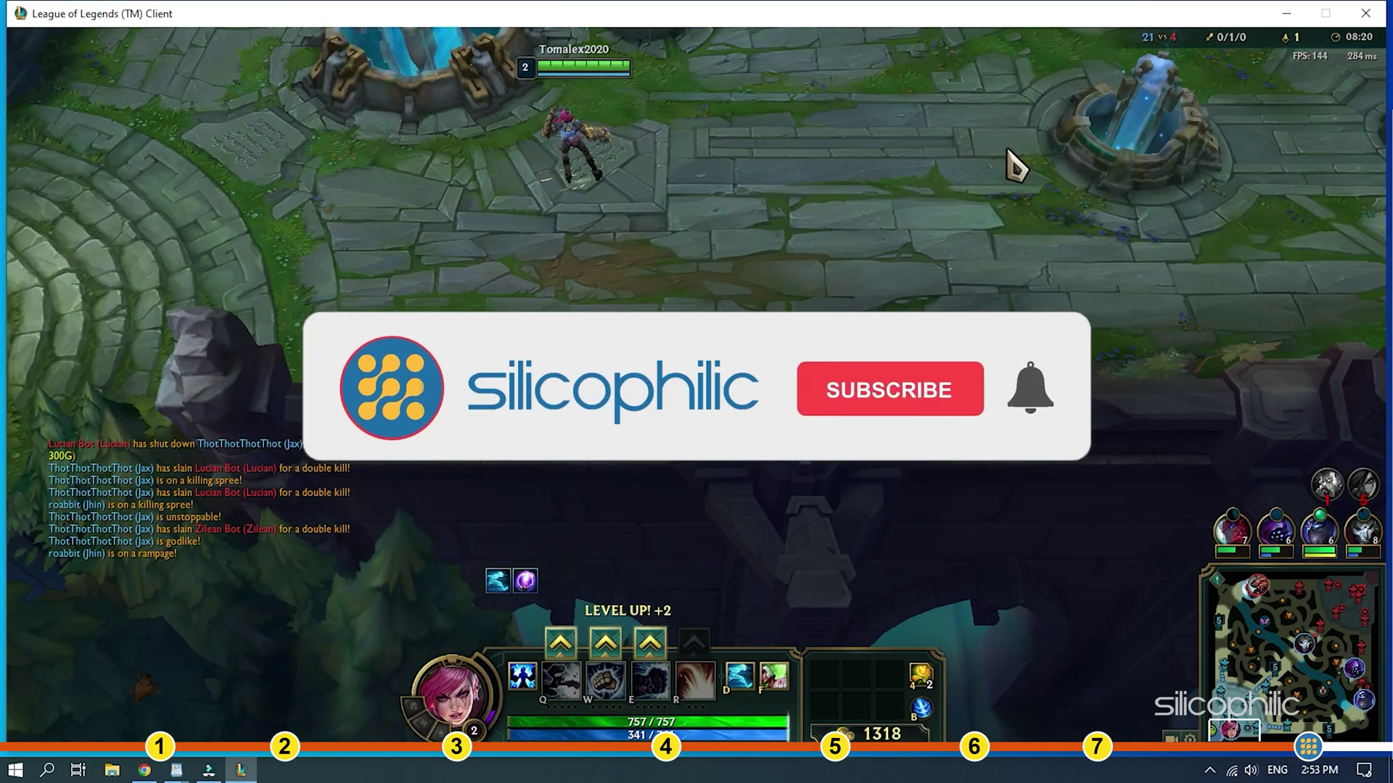
right_click(983, 140)
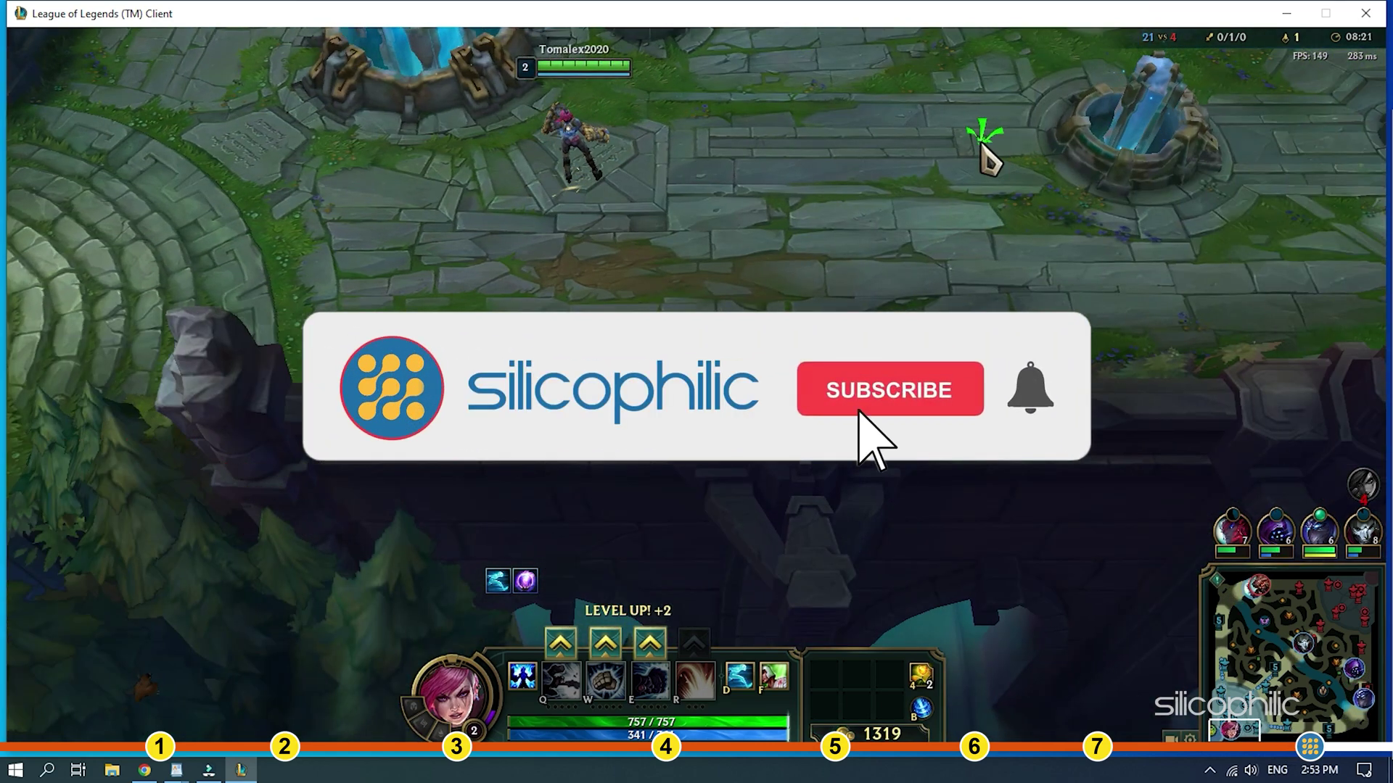
right_click(1265, 129)
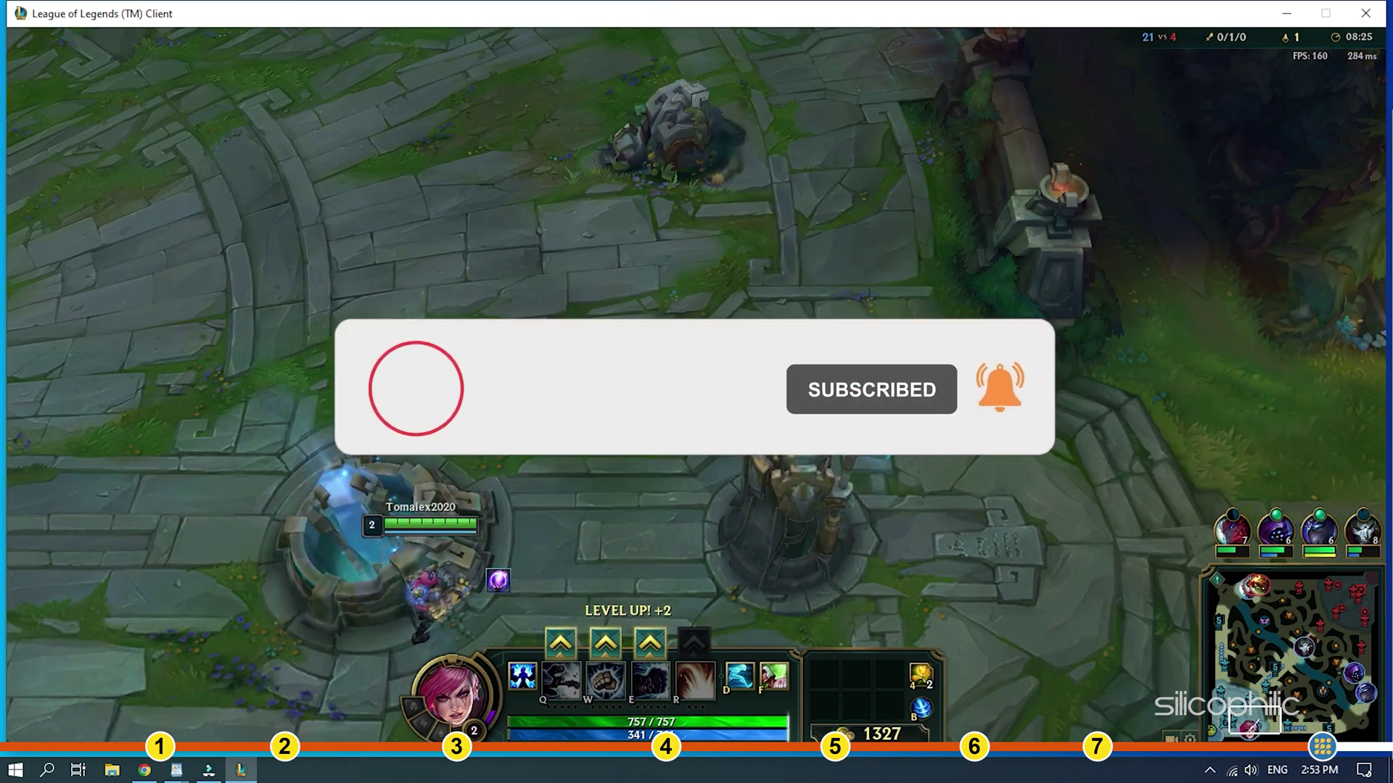
Walk the champion past the turret and along the lane, watching FPS hold around 120–160.
right_click(958, 408)
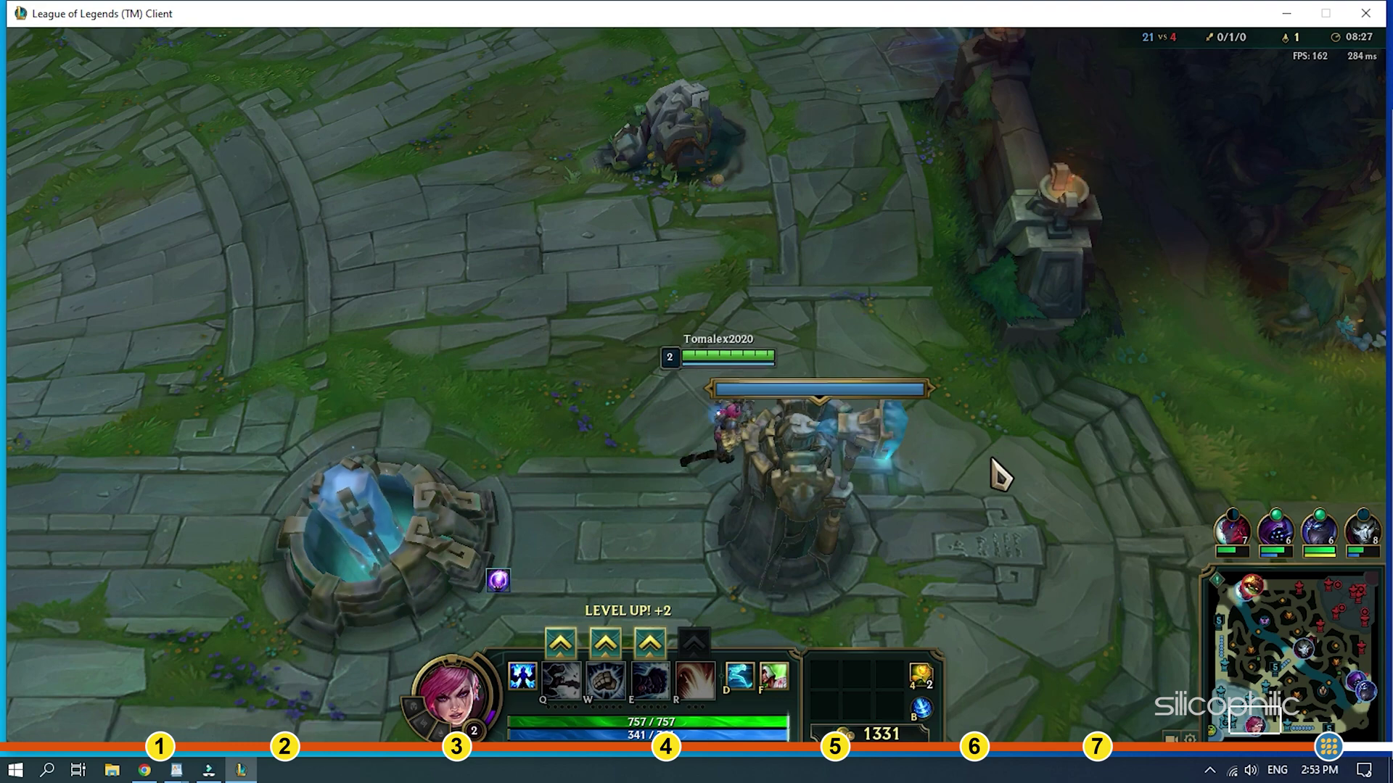
right_click(1104, 545)
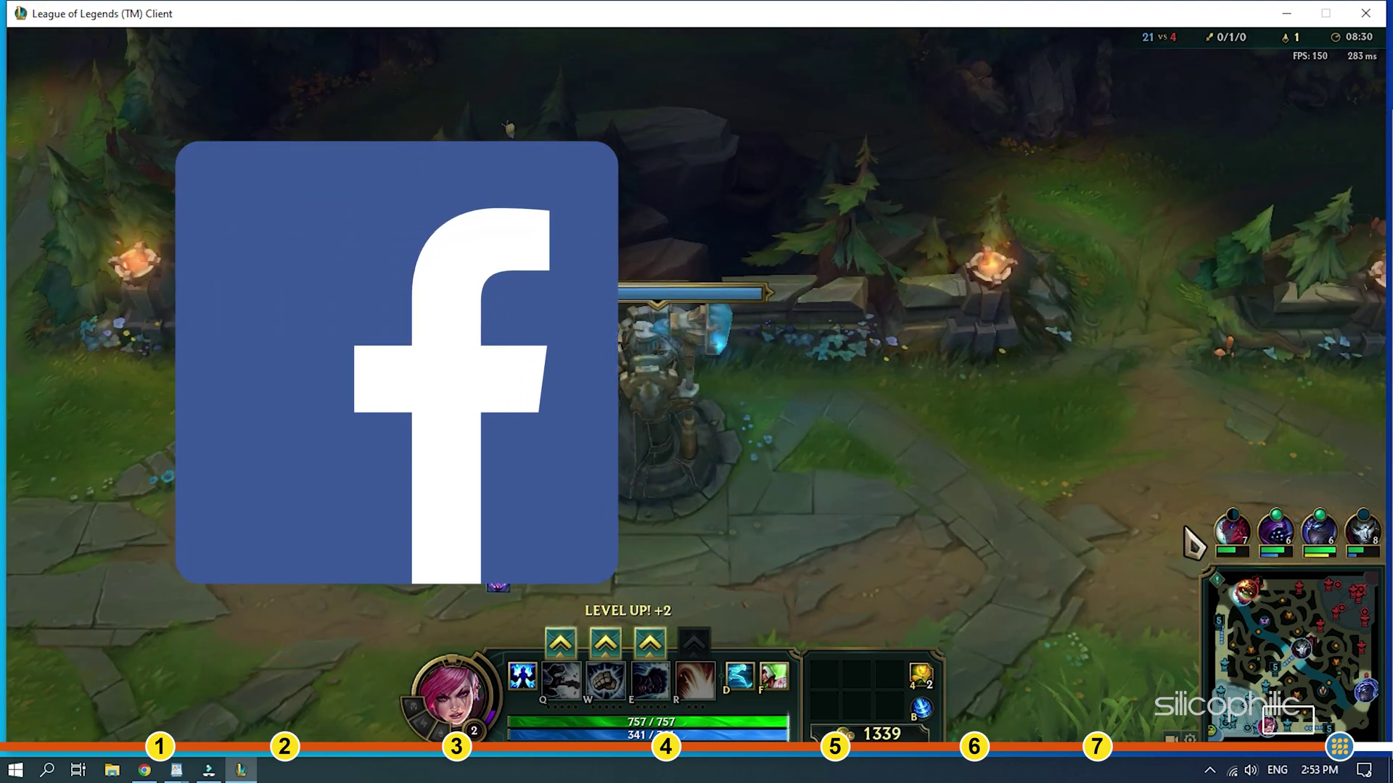
right_click(1262, 498)
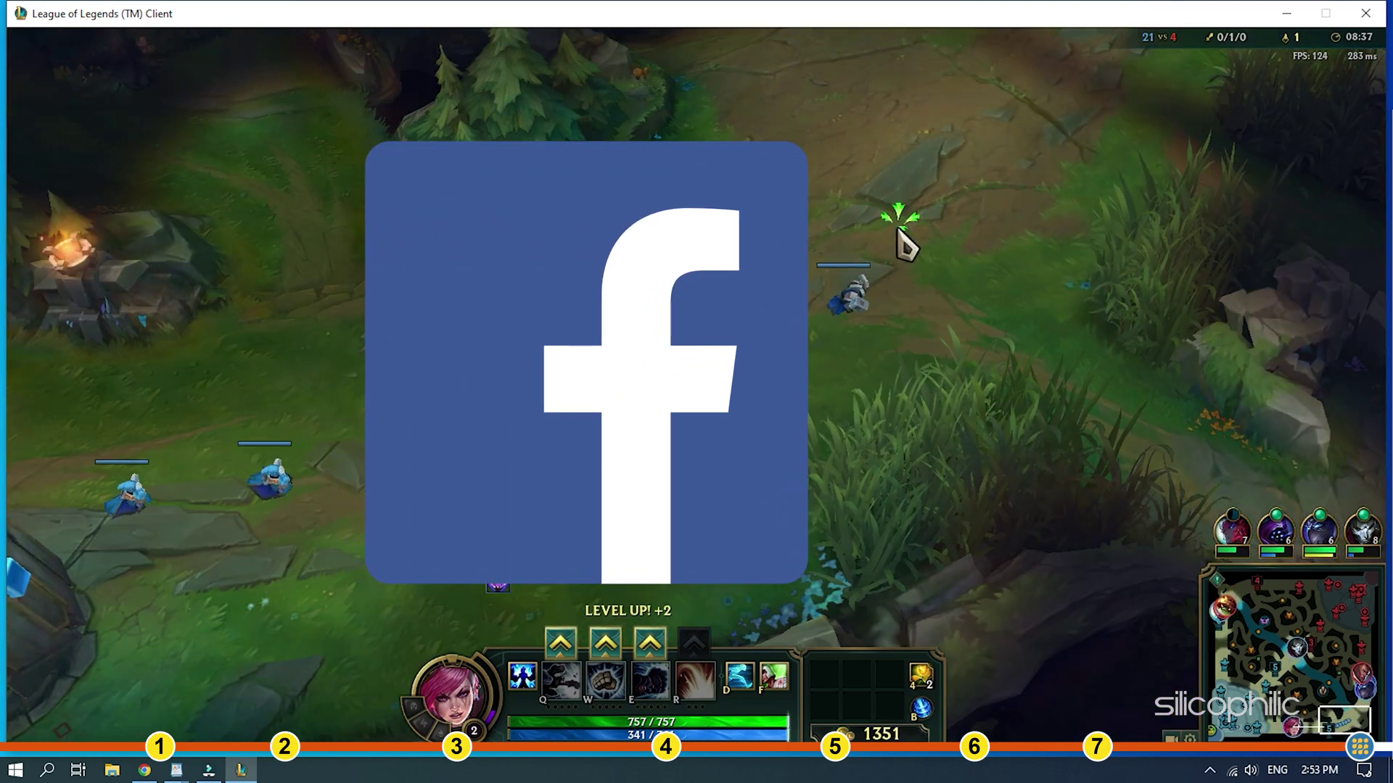
right_click(960, 141)
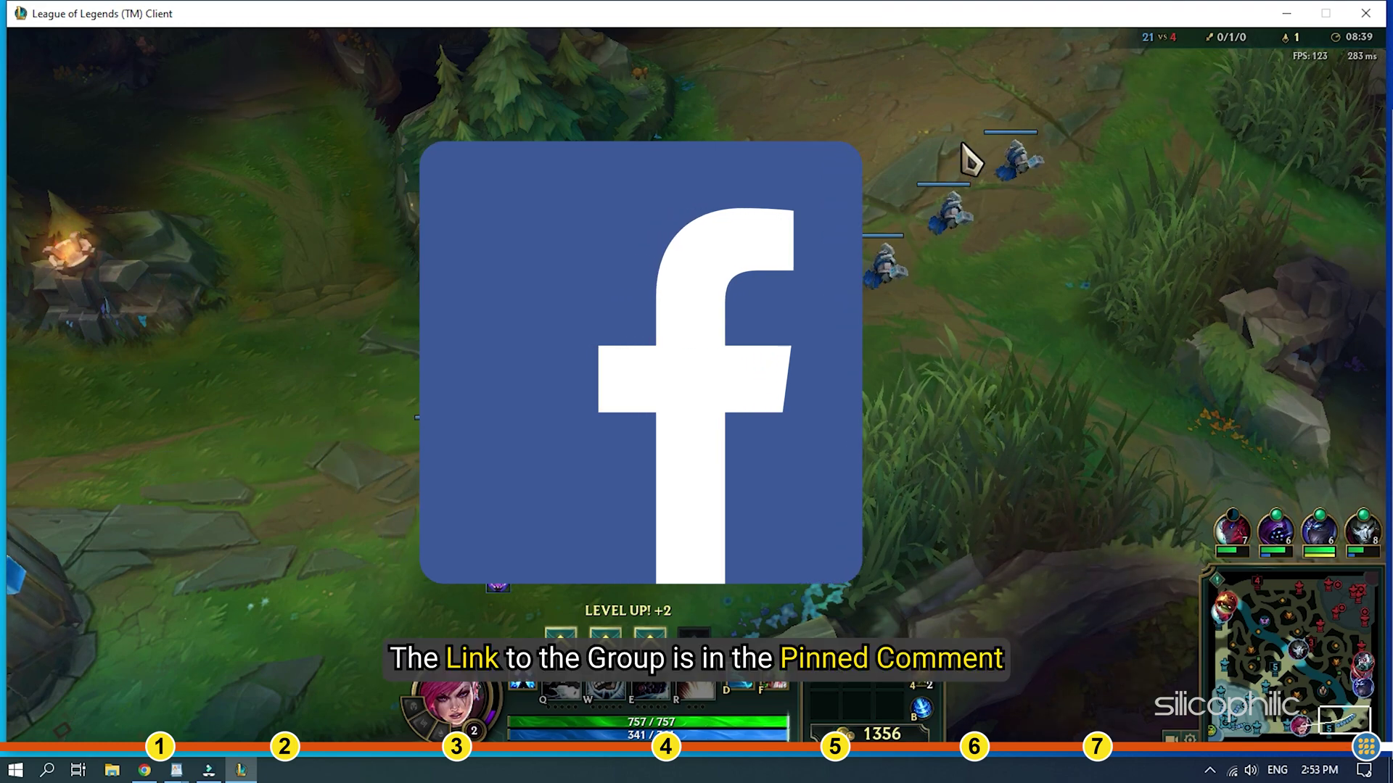